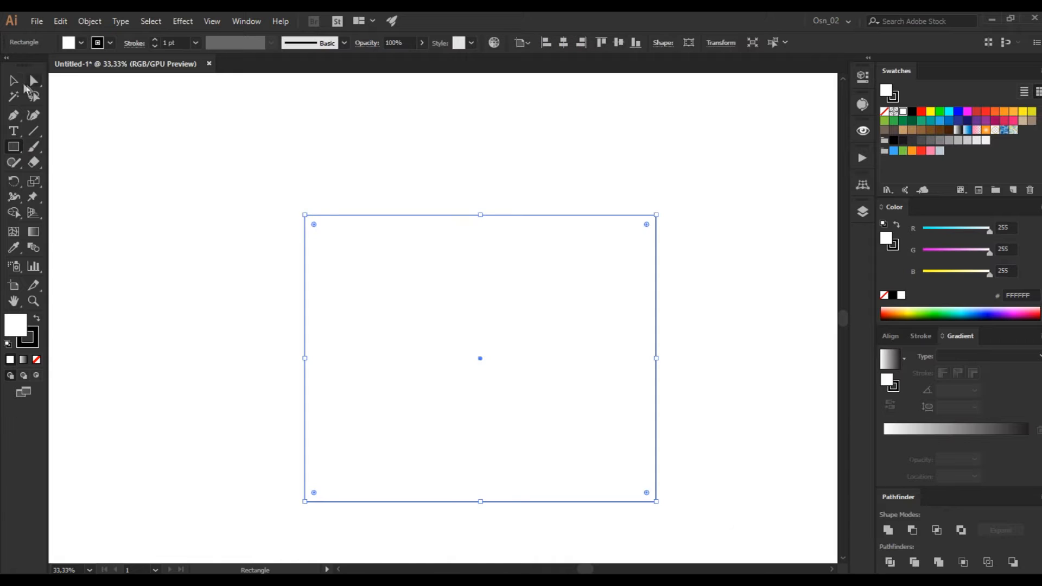
Reposition the white rectangle on the artboard, then give it a #3FA9F5 blue fill and no stroke.
drag(441, 307, 380, 241)
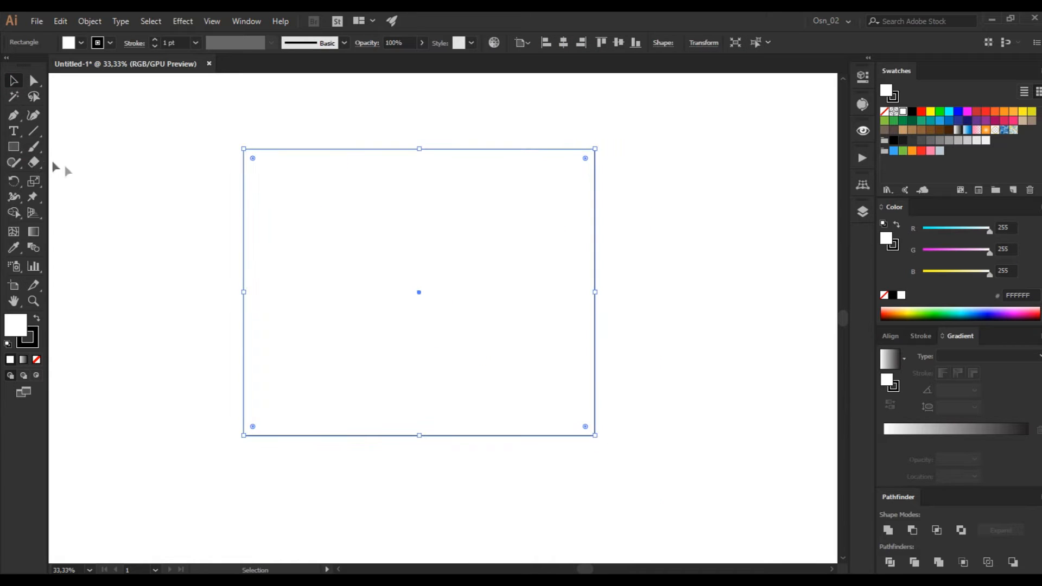
click(894, 152)
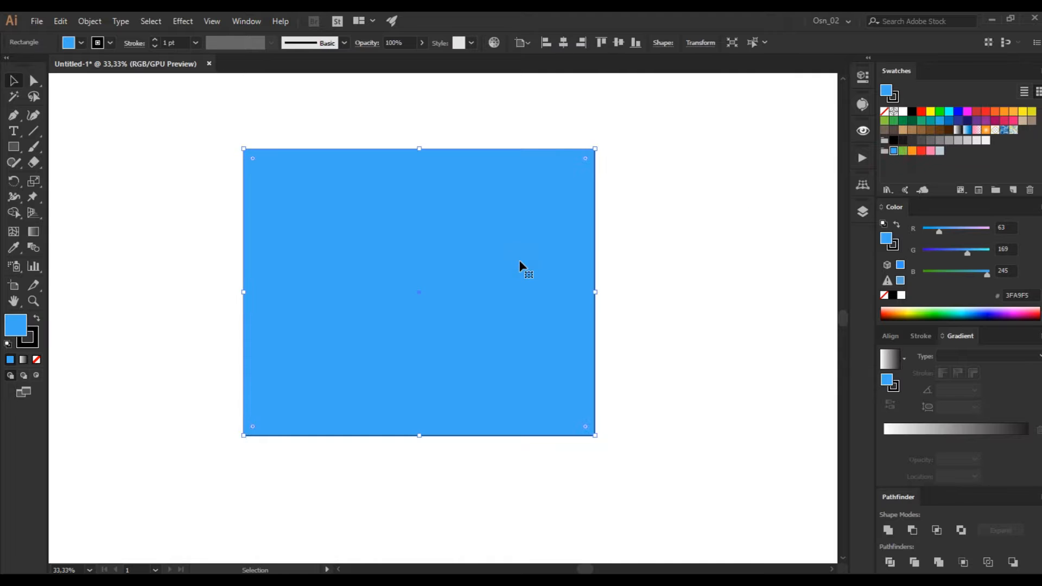
click(36, 340)
click(37, 359)
click(15, 324)
click(207, 337)
Copy the blue rectangle and paste the duplicate in front, exactly over the original.
key(a)
click(370, 324)
key(ctrl+c)
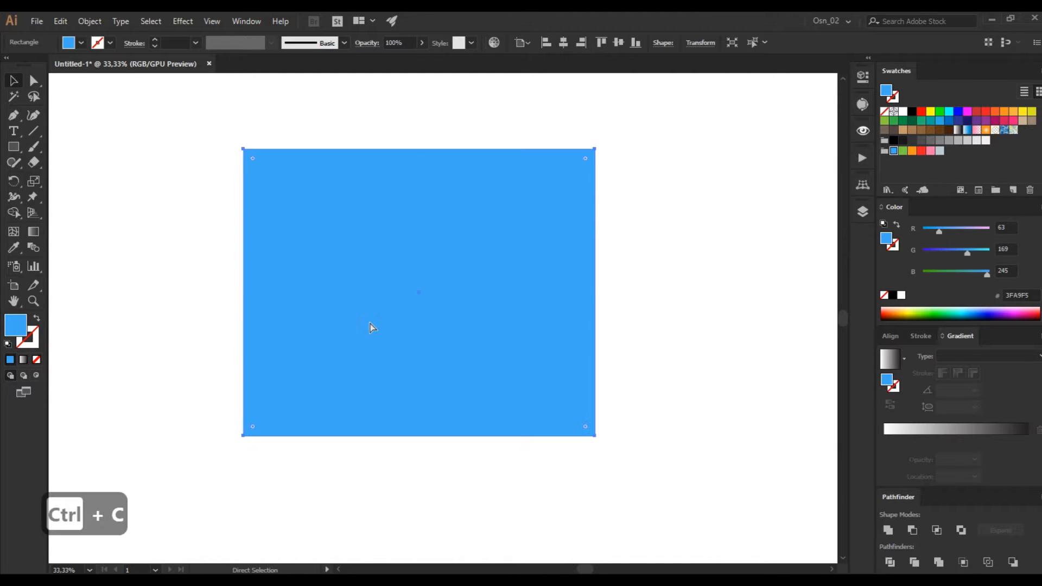
key(ctrl+f)
key(v)
drag(516, 260, 442, 354)
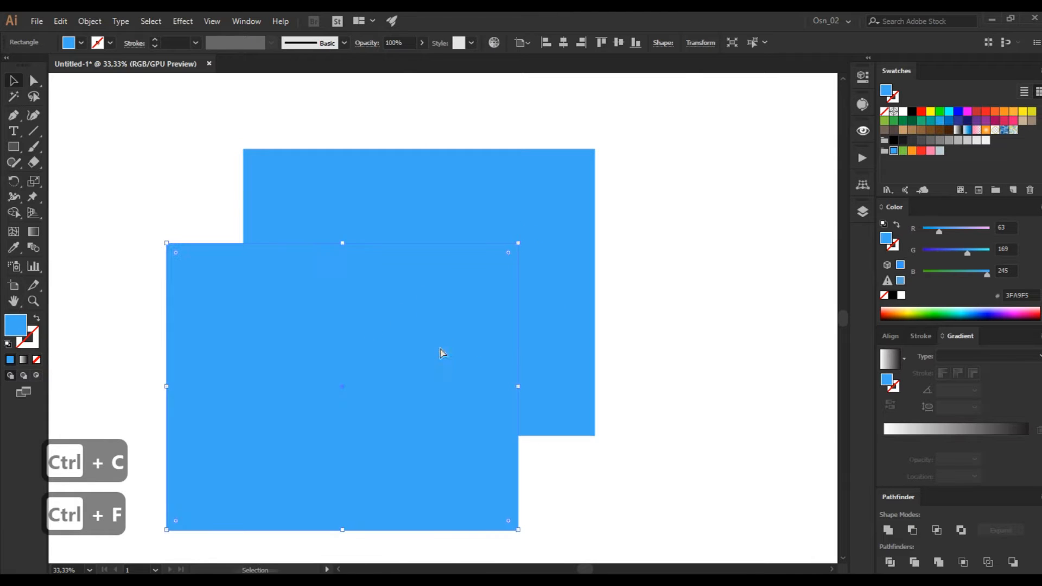
key(ctrl+z)
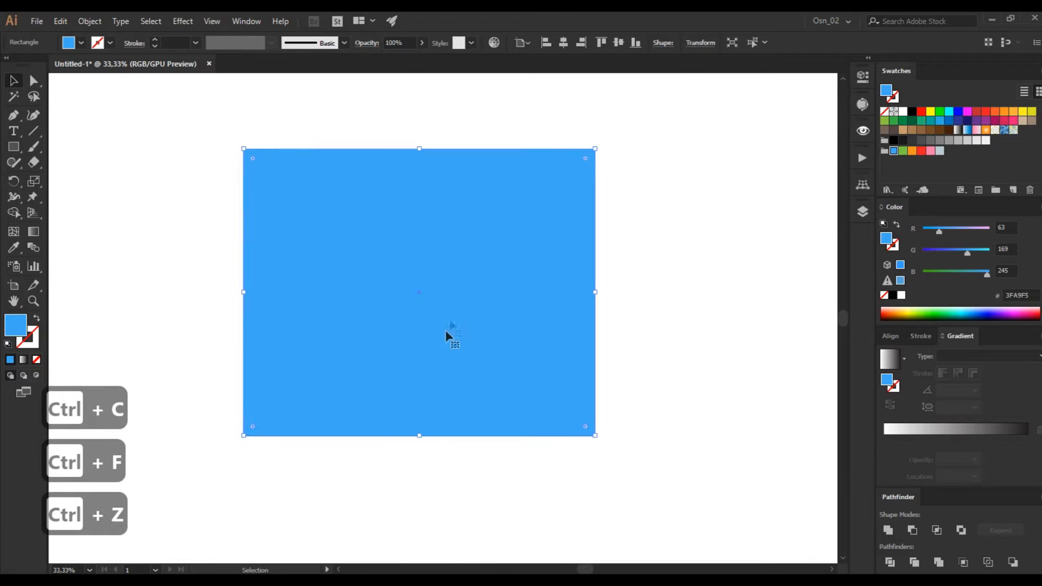
Draw a closed wavy blob with the Curvature tool over the rectangles, extending past their top edge and upper-right corner.
click(33, 115)
click(364, 114)
click(428, 239)
click(358, 334)
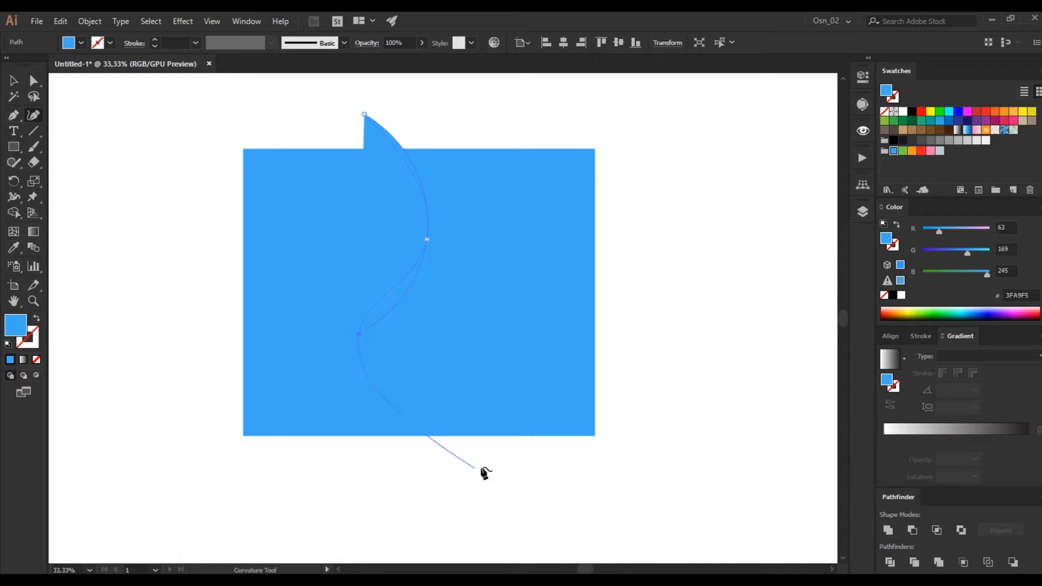
click(555, 383)
click(554, 222)
click(645, 138)
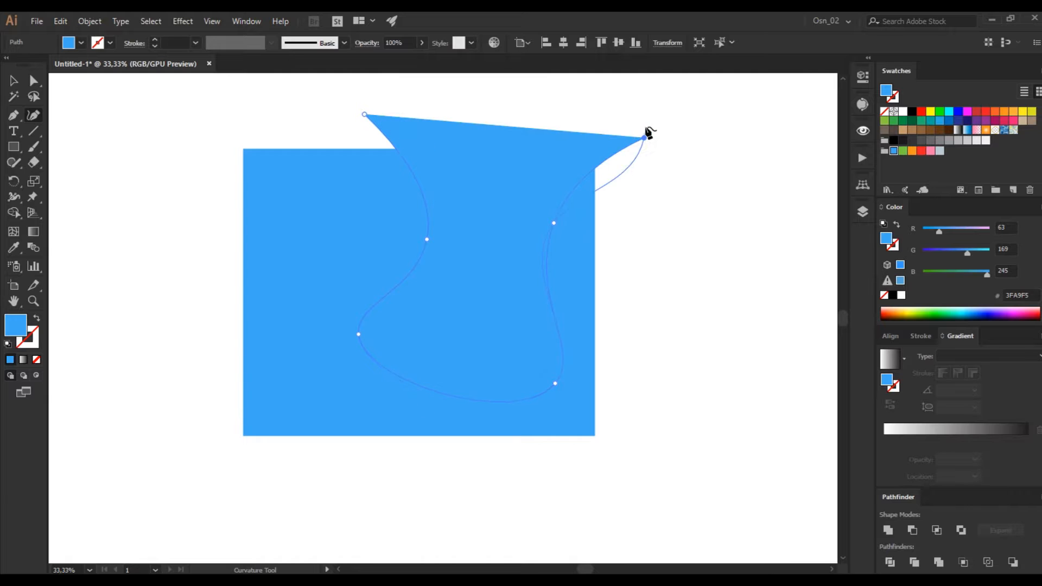
click(525, 97)
click(364, 117)
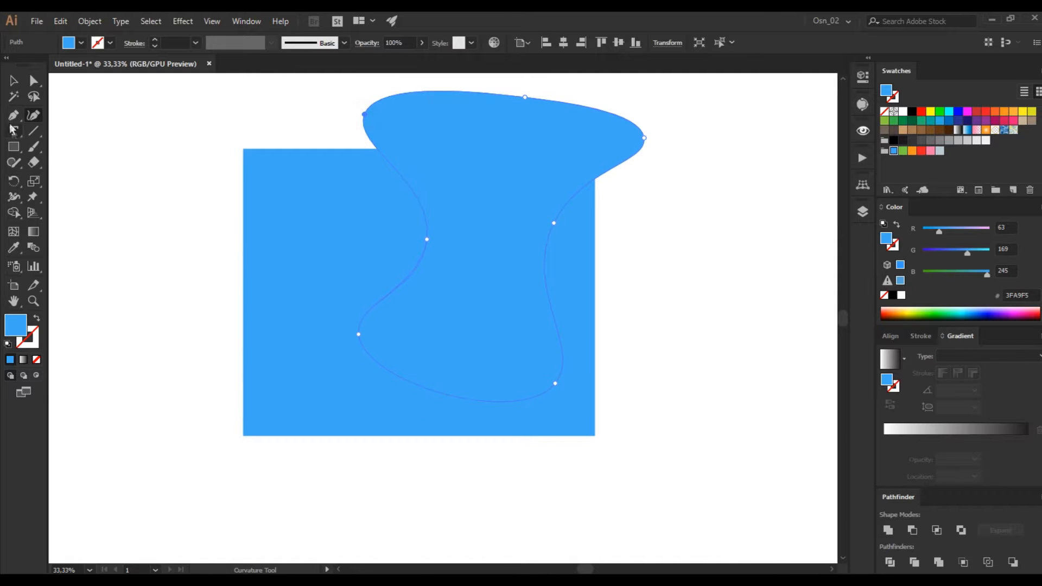
Subtract the wavy blob from the front rectangle with Minus Front.
click(13, 80)
shift+click(298, 240)
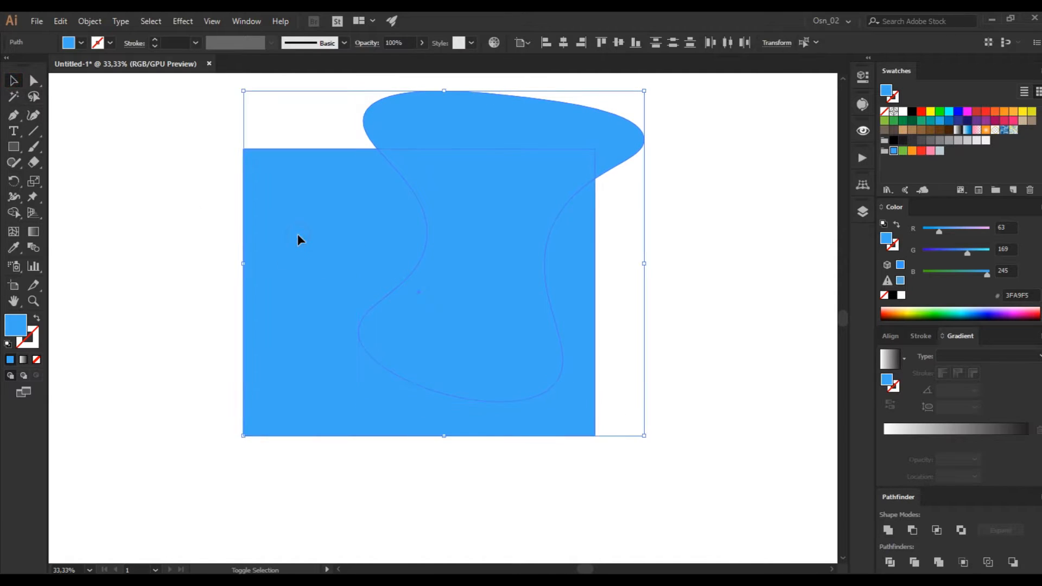
click(914, 532)
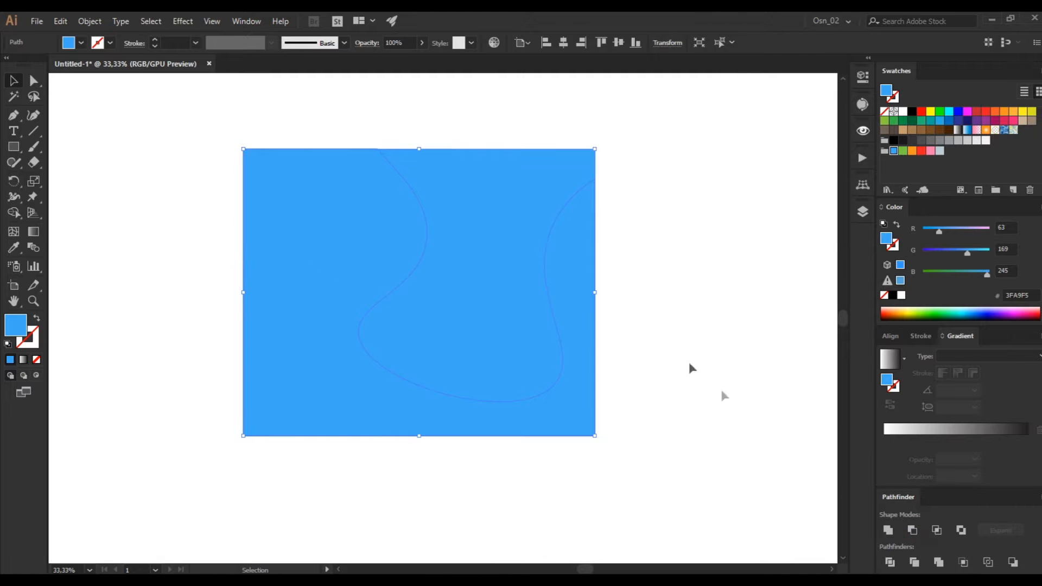
click(643, 257)
click(514, 421)
drag(965, 255, 956, 253)
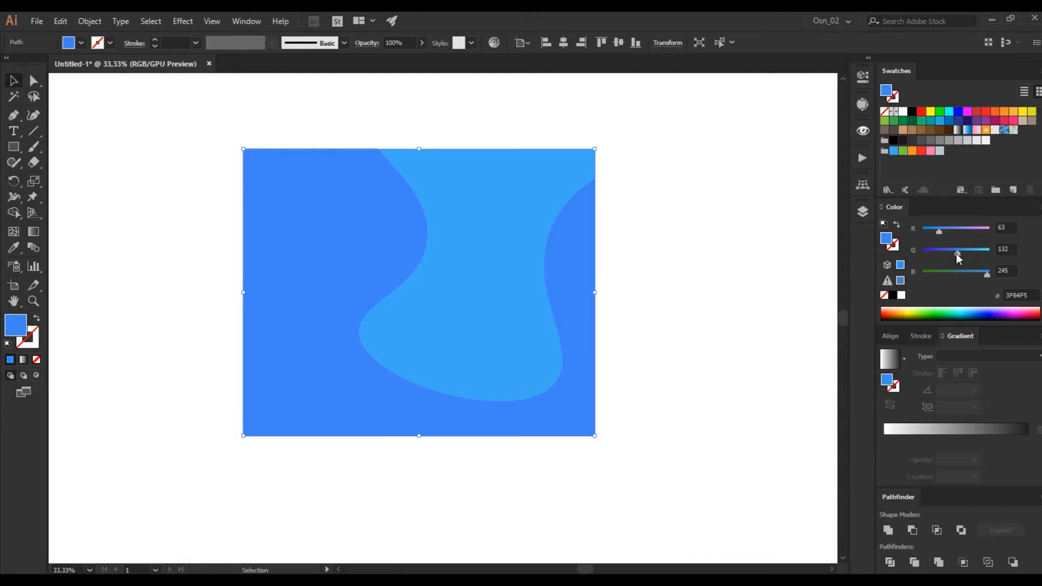
key(ctrl+z)
key(ctrl+z)
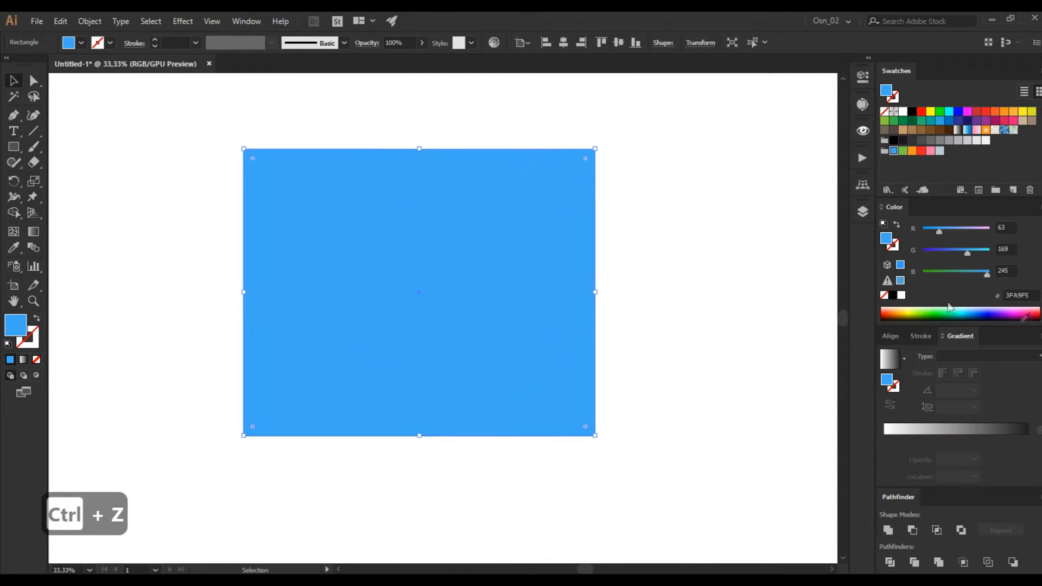
Switch the color sliders to HSB and darken the back rectangle by lowering its brightness.
click(1038, 208)
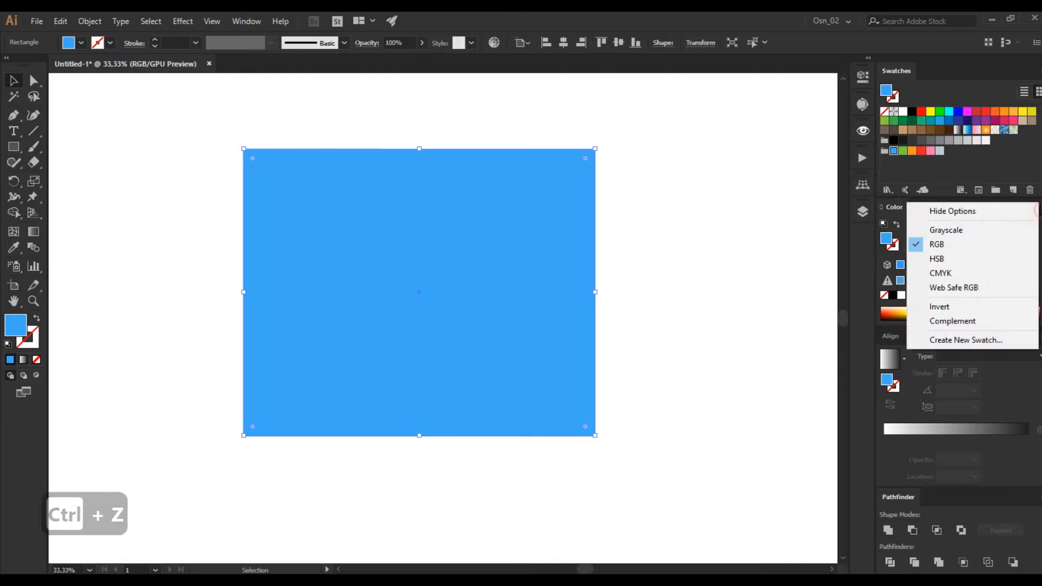
click(980, 256)
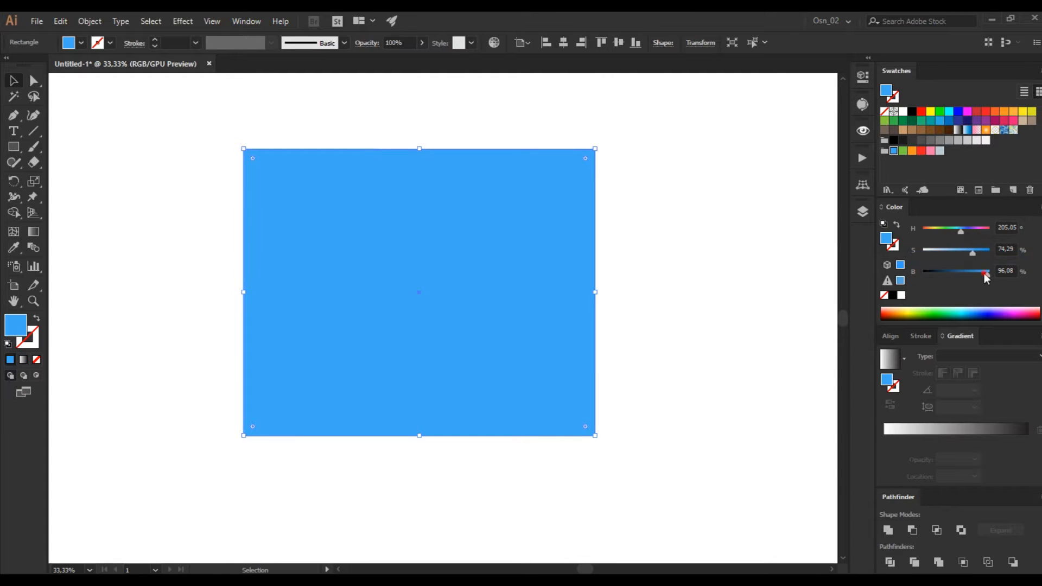
drag(986, 274, 971, 275)
click(746, 278)
Duplicate the light blue cut-out shape and place the copy to the right of the original artwork.
click(562, 265)
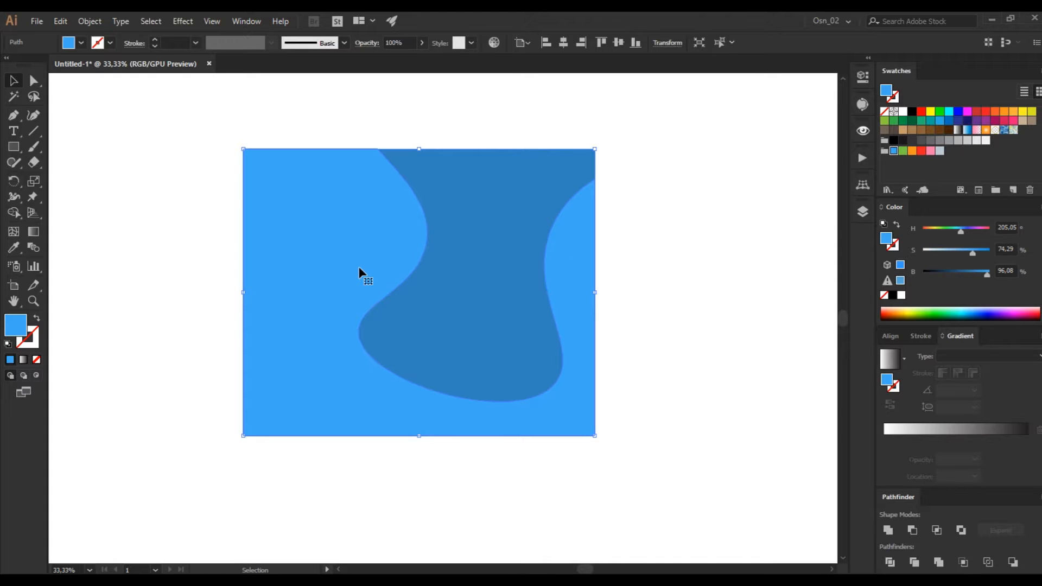
key(a)
scroll(357, 266, down, 2)
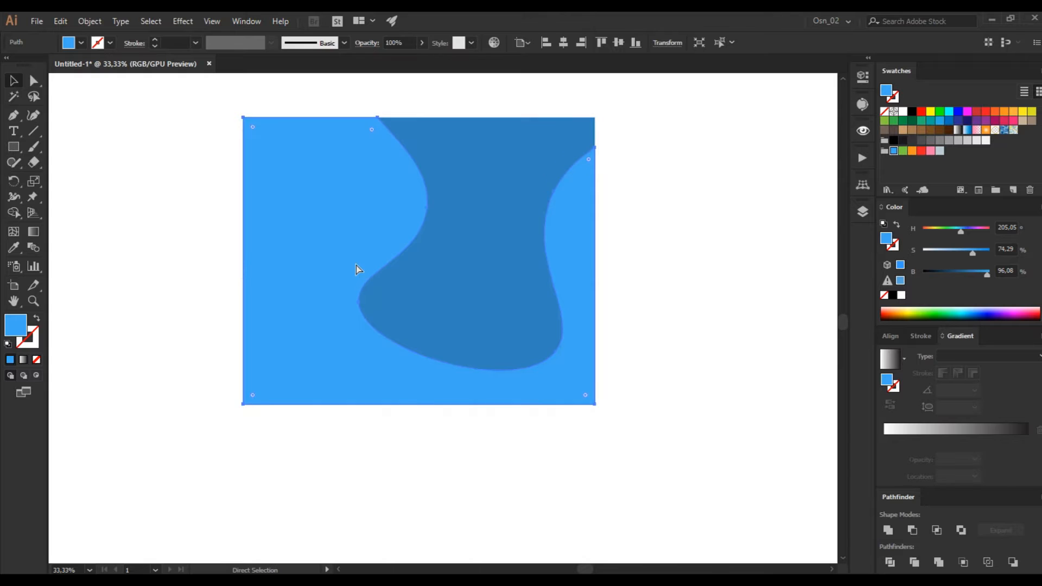
scroll(356, 265, right, 3)
key(v)
scroll(356, 265, up, 2)
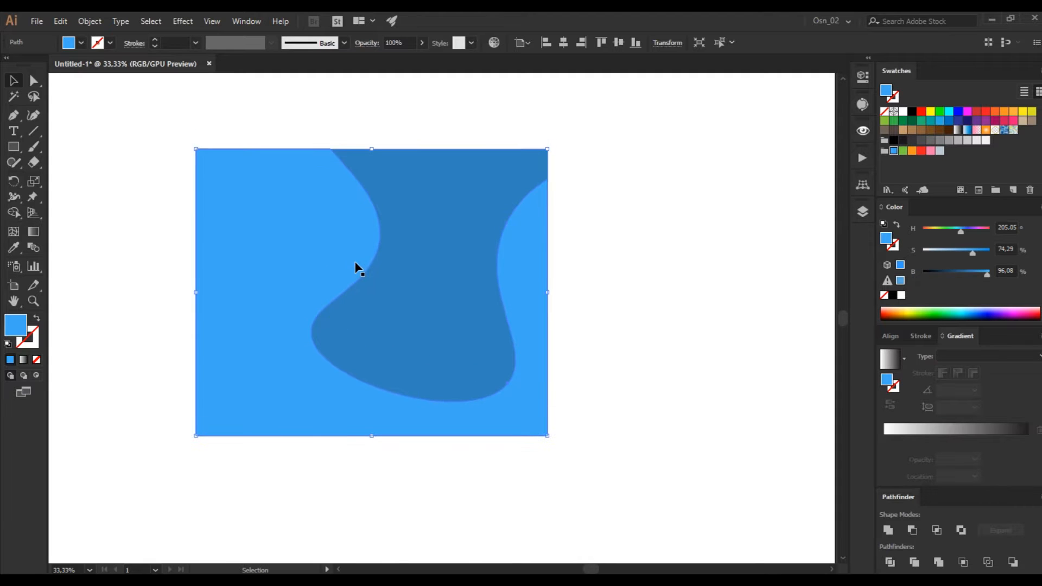
drag(272, 230, 640, 233)
key(space)
drag(672, 274, 456, 283)
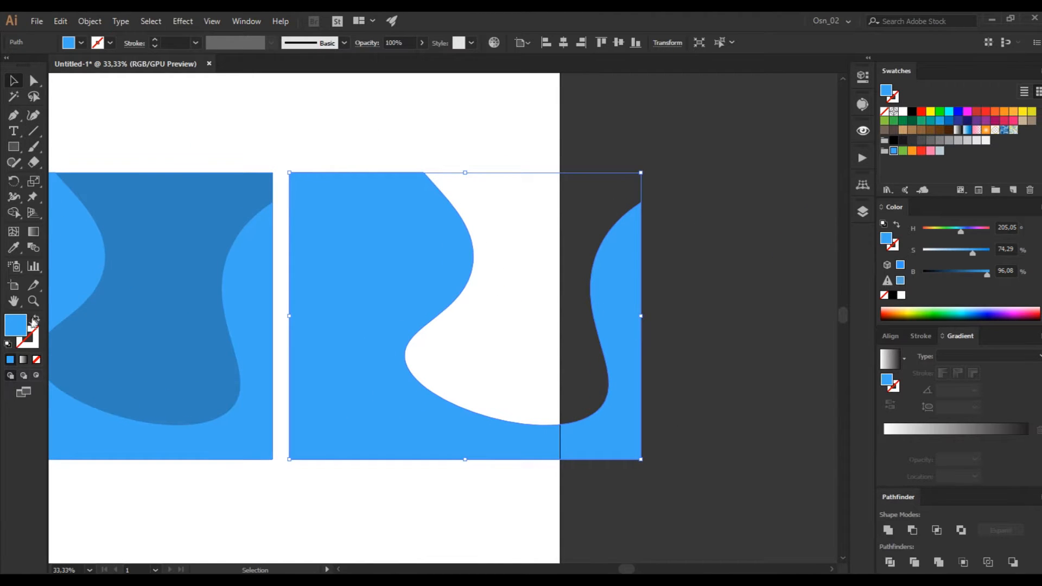
Turn the duplicate into an unfilled black outline and delete its three outer rectangle corner points, leaving only the open curve.
click(893, 141)
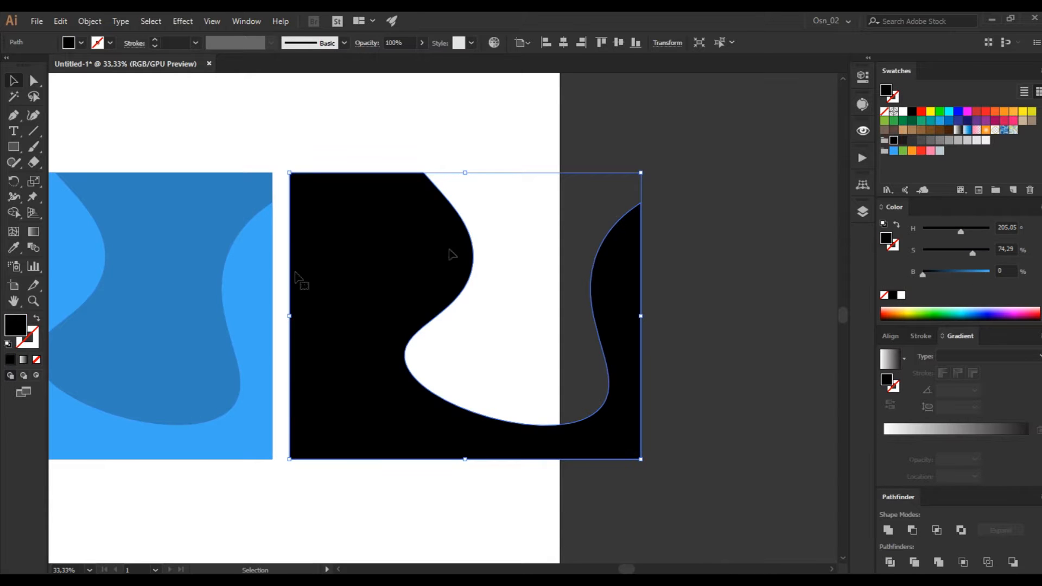
click(37, 320)
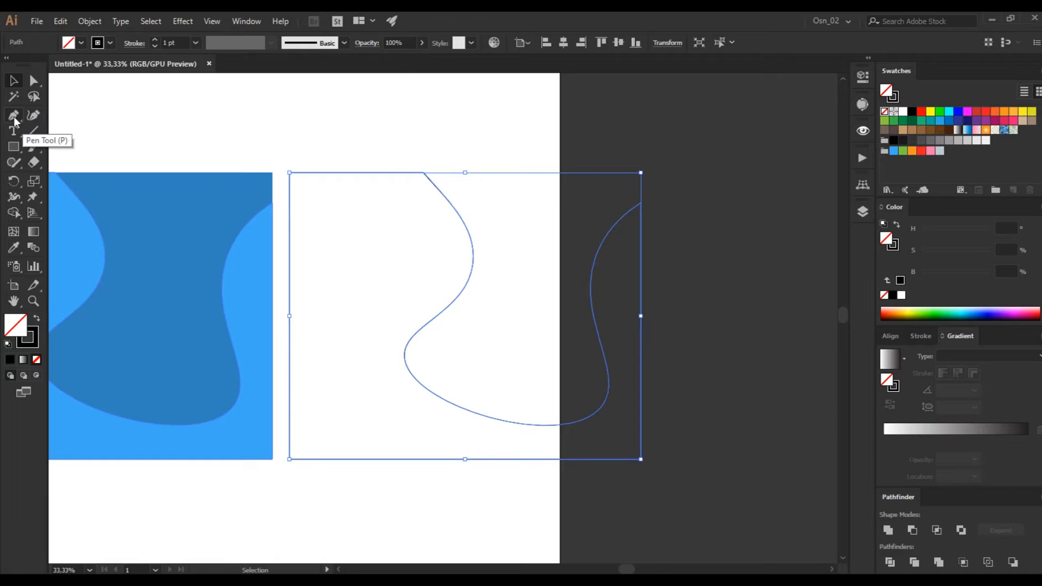
click(33, 82)
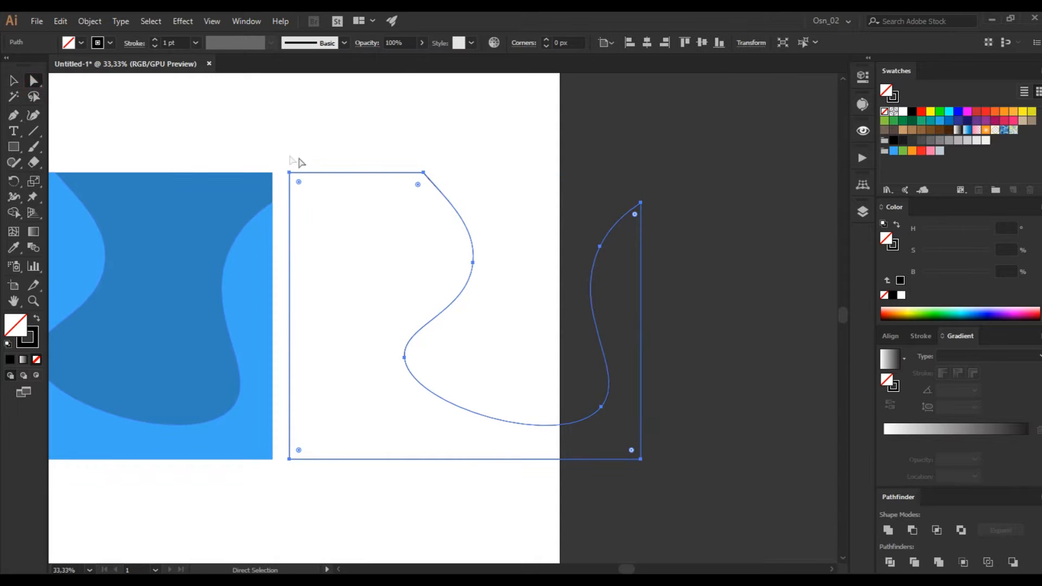
drag(281, 162, 325, 491)
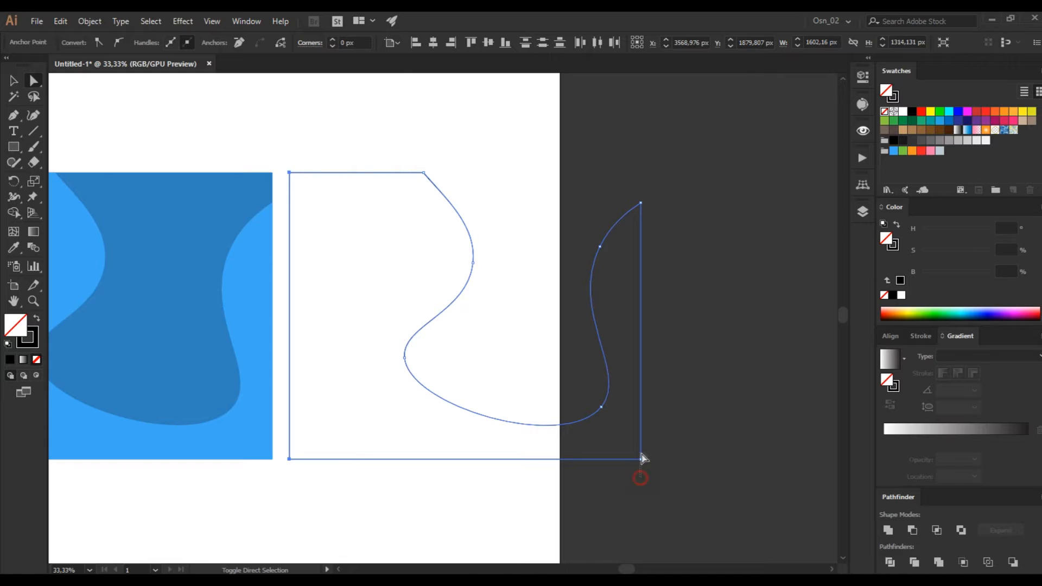
drag(658, 444, 670, 441)
key(Delete)
Set the open curve's stroke weight to 50 pt.
click(14, 81)
click(271, 142)
click(441, 193)
click(171, 42)
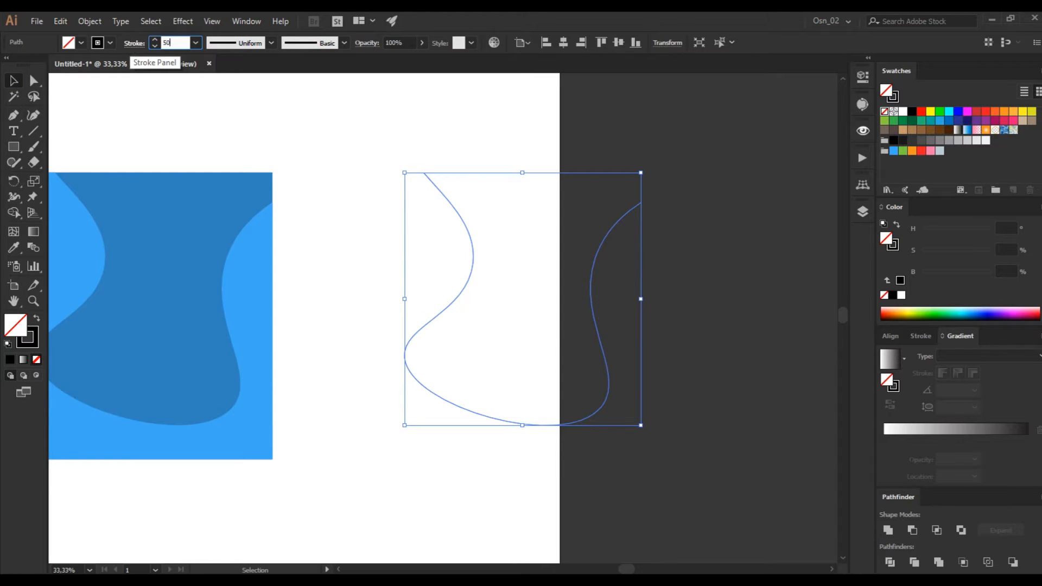
text(50)
key(Return)
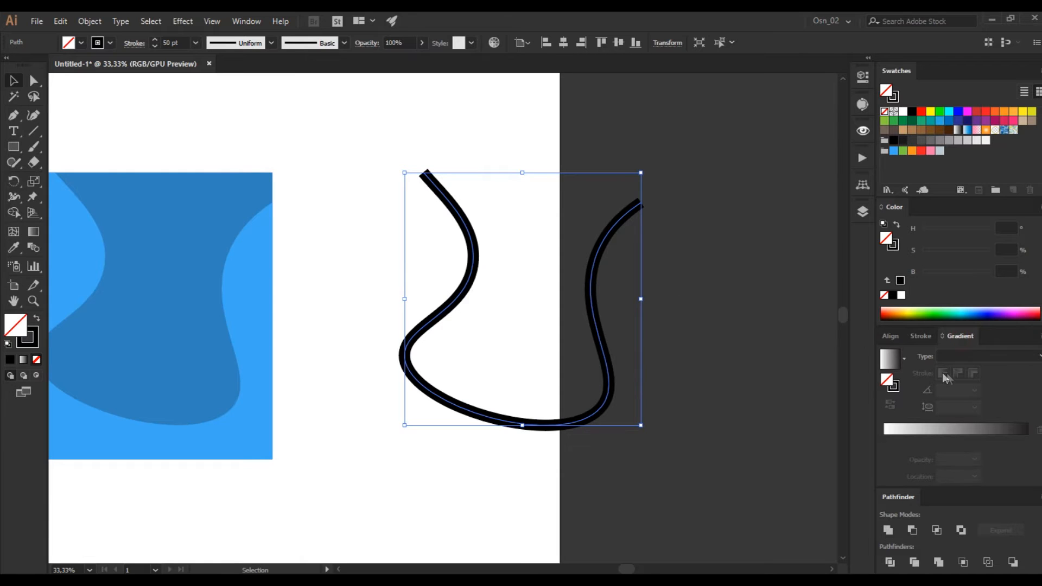
Apply a linear gradient to the curve's stroke, oriented across the stroke.
click(898, 388)
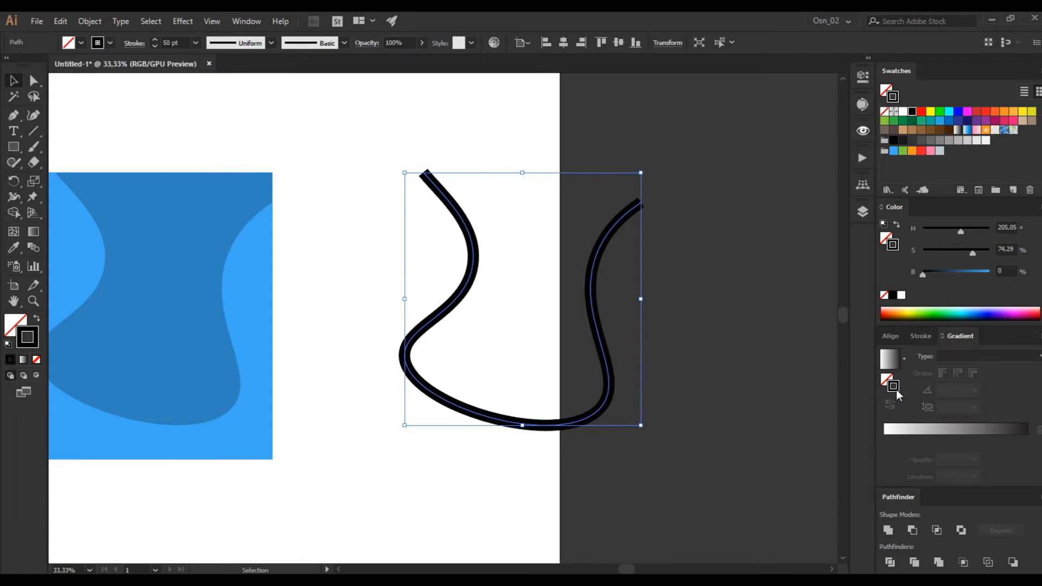
click(947, 359)
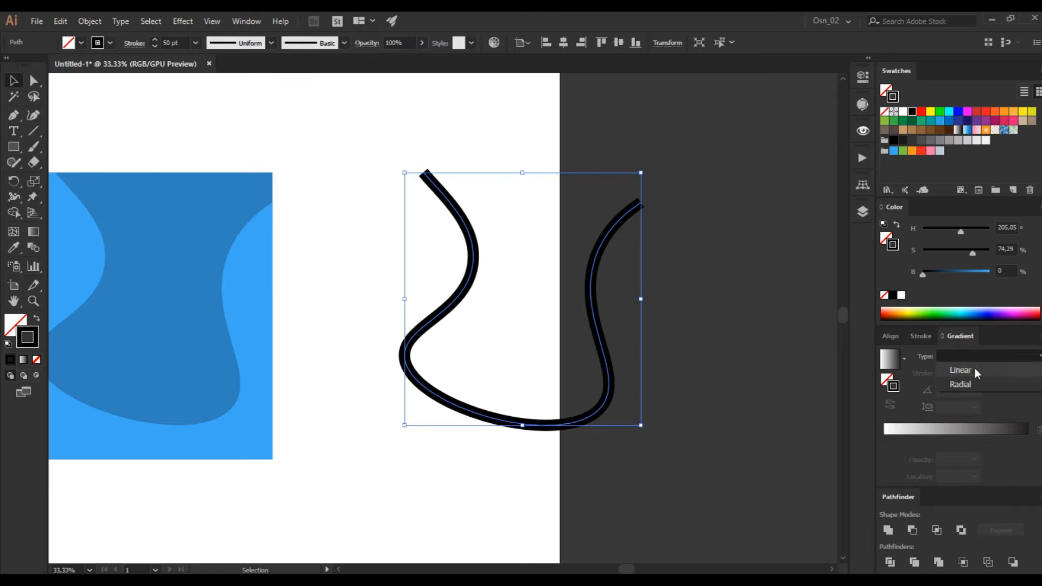
click(975, 368)
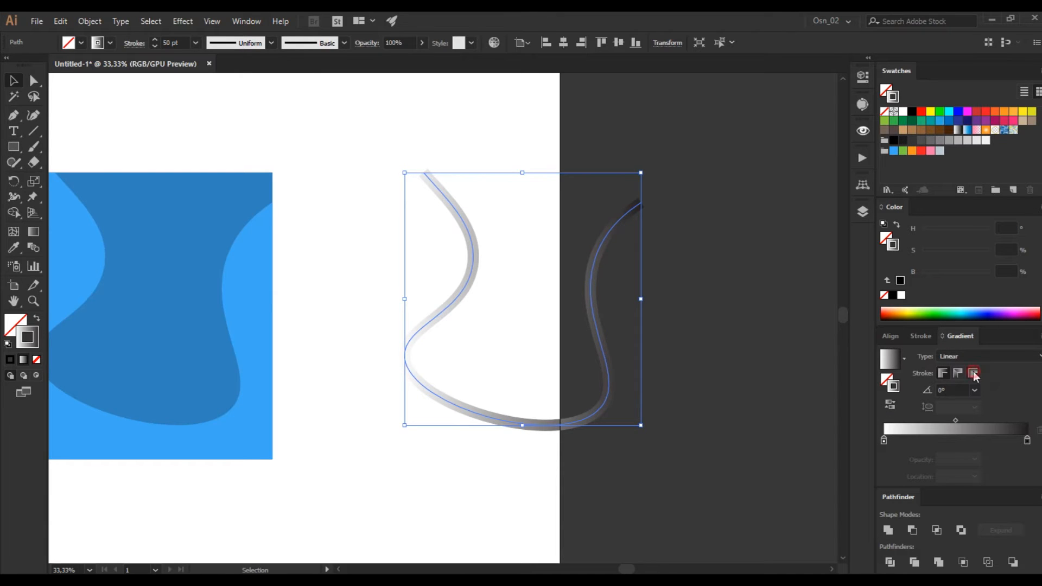
click(973, 371)
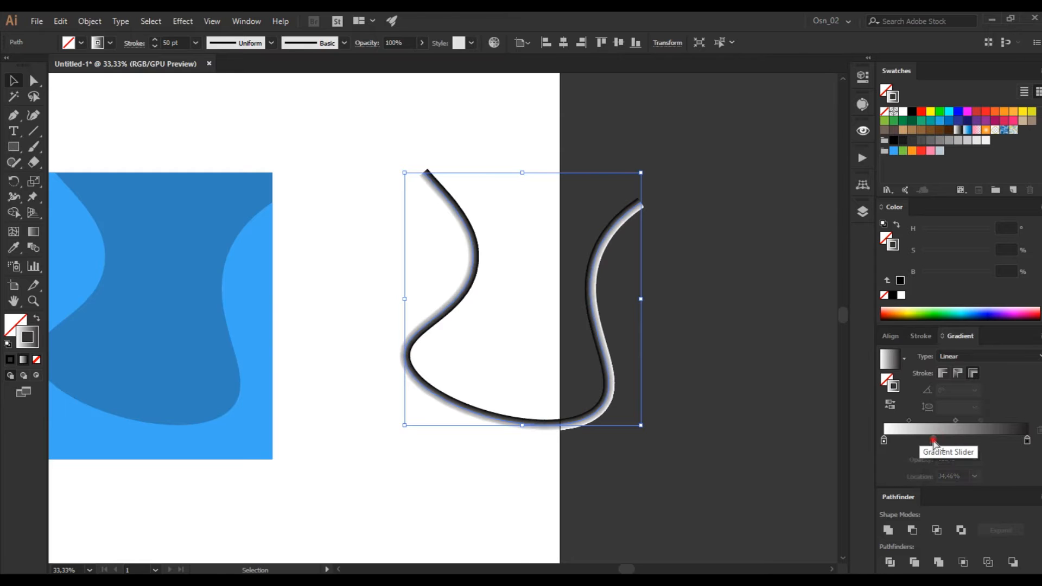
Add two intermediate stops to the stroke gradient and make its end stop white.
click(933, 440)
click(966, 441)
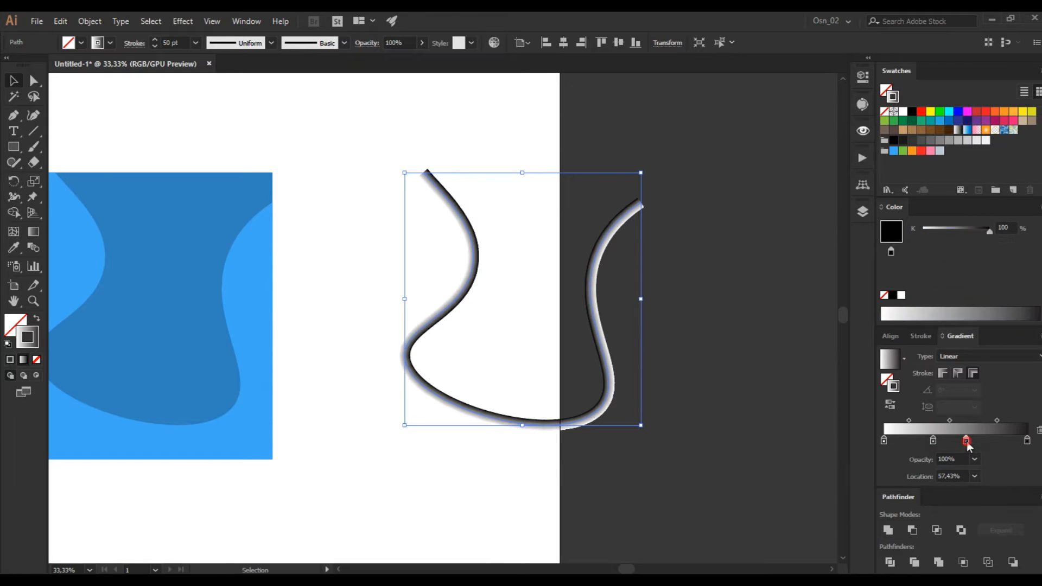
click(1028, 441)
mouse_move(901, 115)
mouse_down()
mouse_move(1023, 468)
mouse_move(1032, 453)
mouse_move(975, 442)
mouse_up()
Set the location of the light gray intermediate gradient stop to 50%.
click(934, 441)
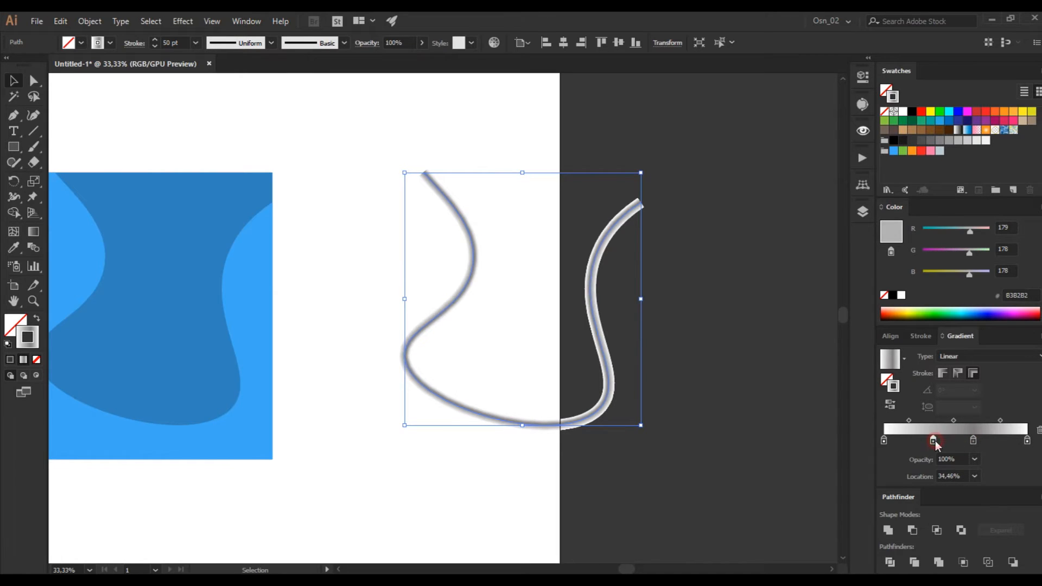
drag(964, 476, 927, 468)
text(50)
key(Return)
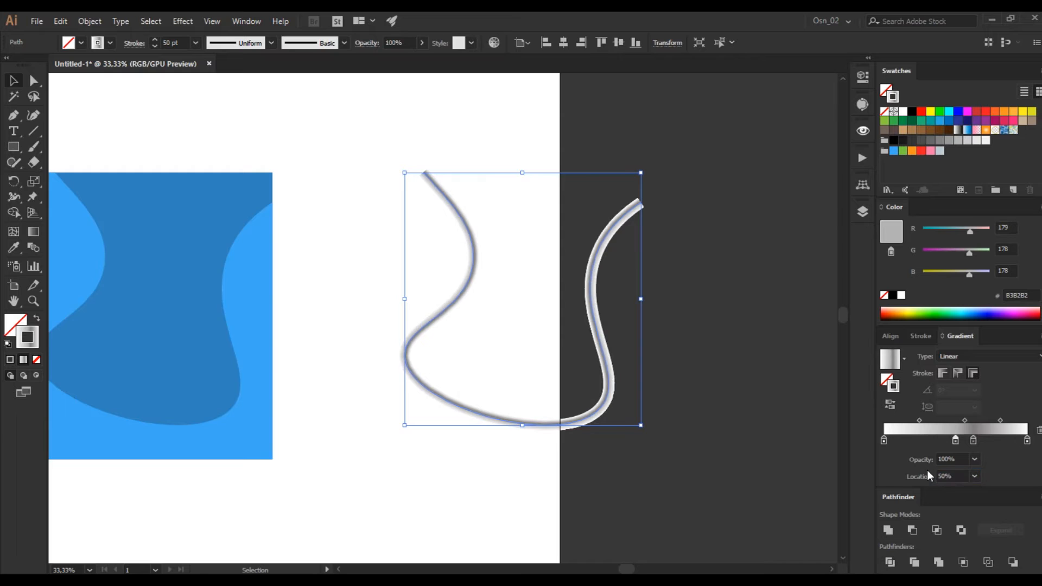
Recolor the darker intermediate gradient stop to dark gray #4D4D4D and set its location to 50%.
click(973, 441)
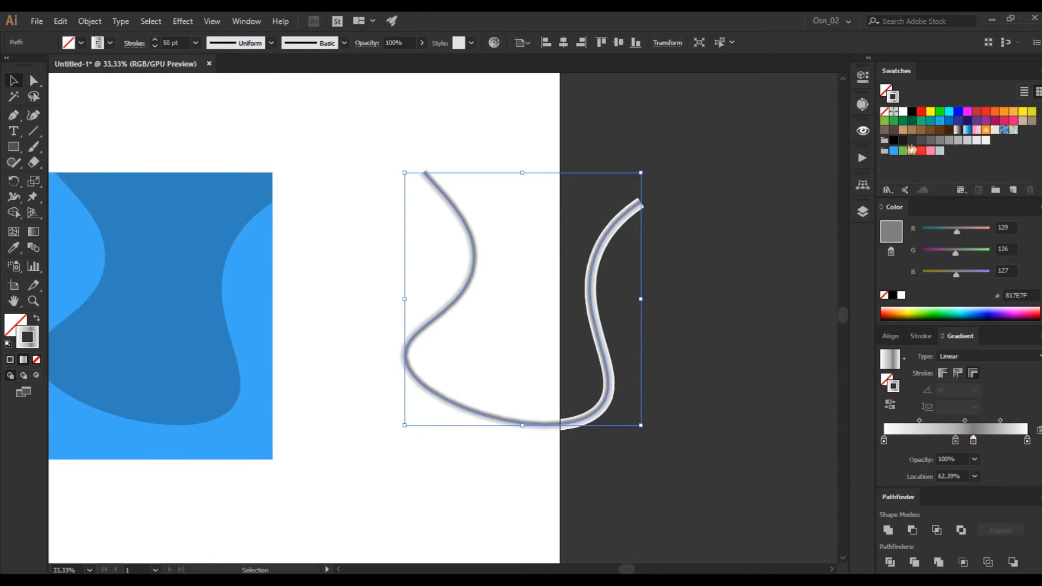
mouse_move(921, 140)
mouse_down()
mouse_move(957, 457)
mouse_move(980, 455)
mouse_move(976, 447)
mouse_up()
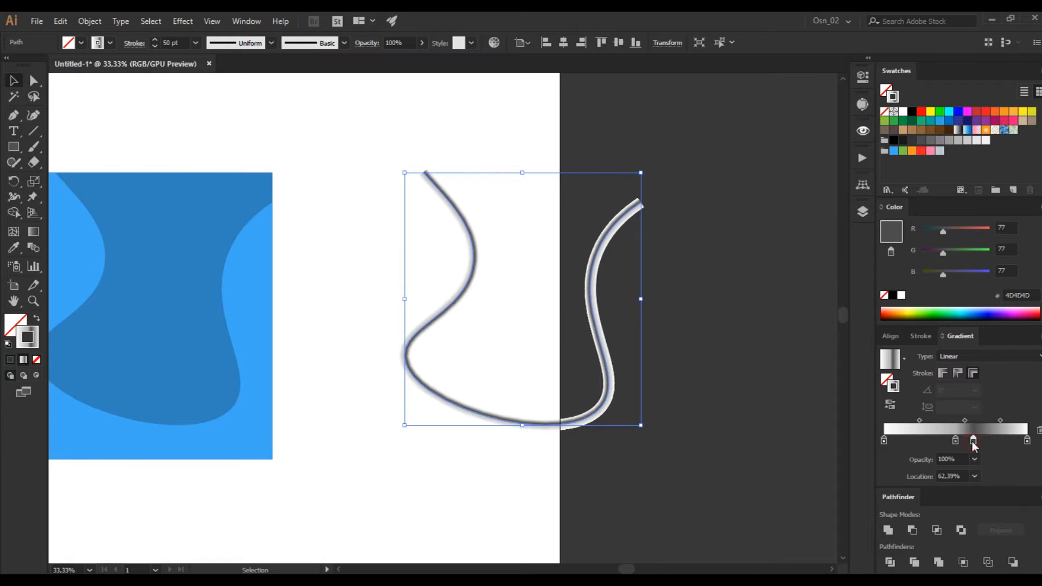
click(966, 477)
text(50)
key(Return)
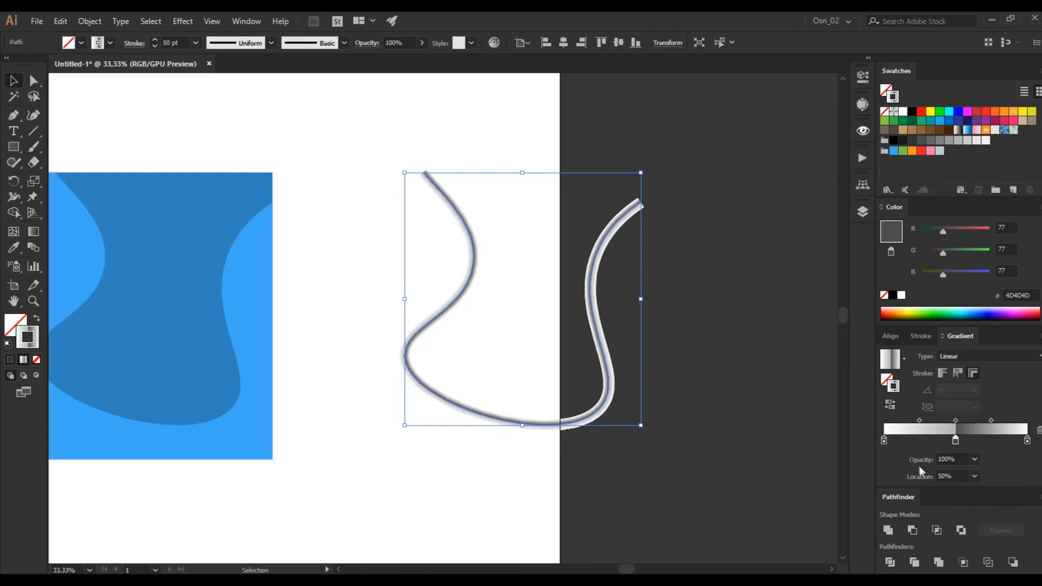
Move the gradient-stroked curve onto the matching curved edge of the light blue cut-out shape.
click(884, 440)
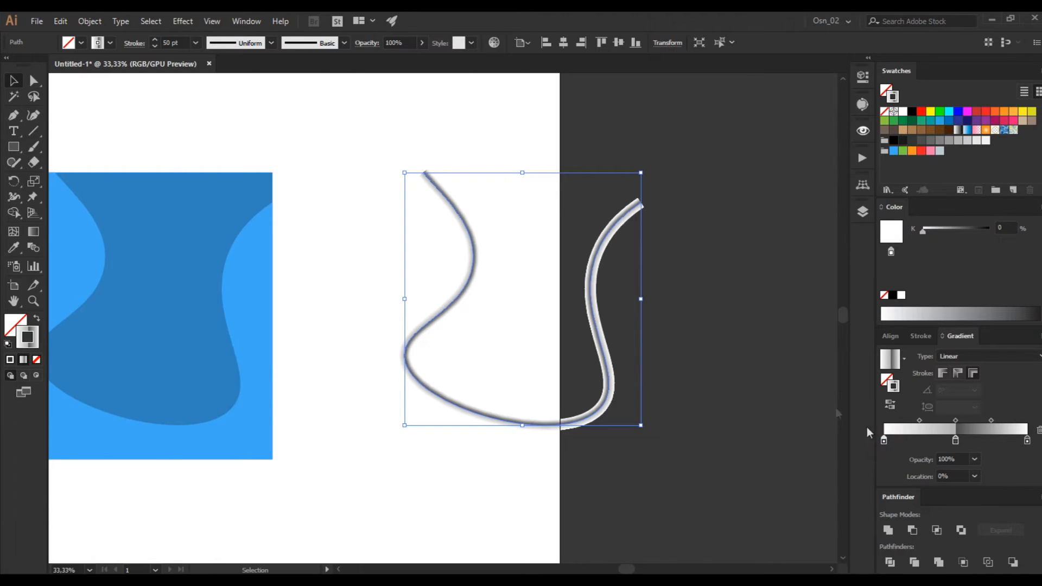
scroll(621, 302, up, 2)
click(619, 302)
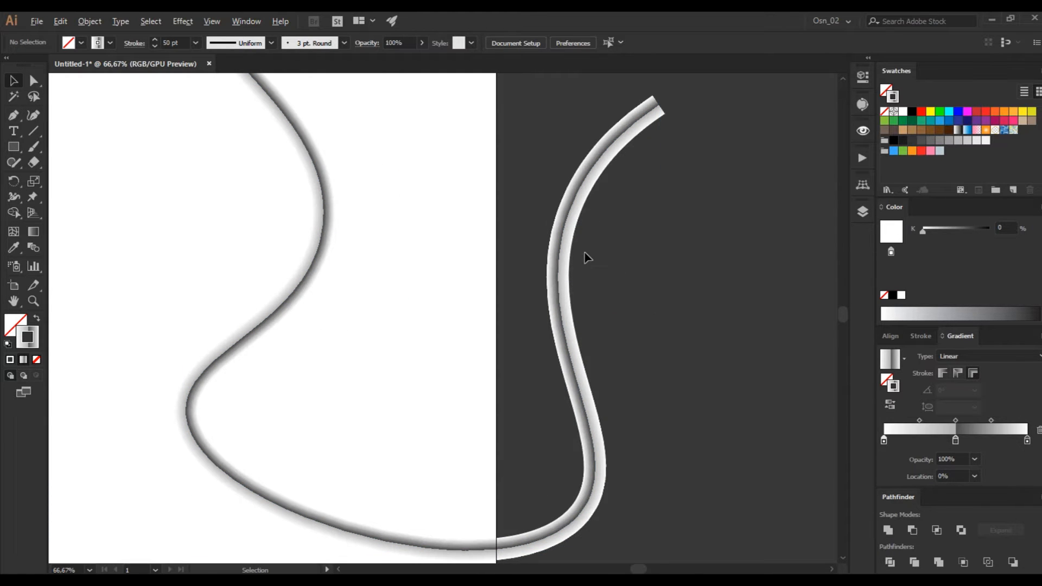
scroll(585, 252, down, 3)
scroll(585, 248, left, 4)
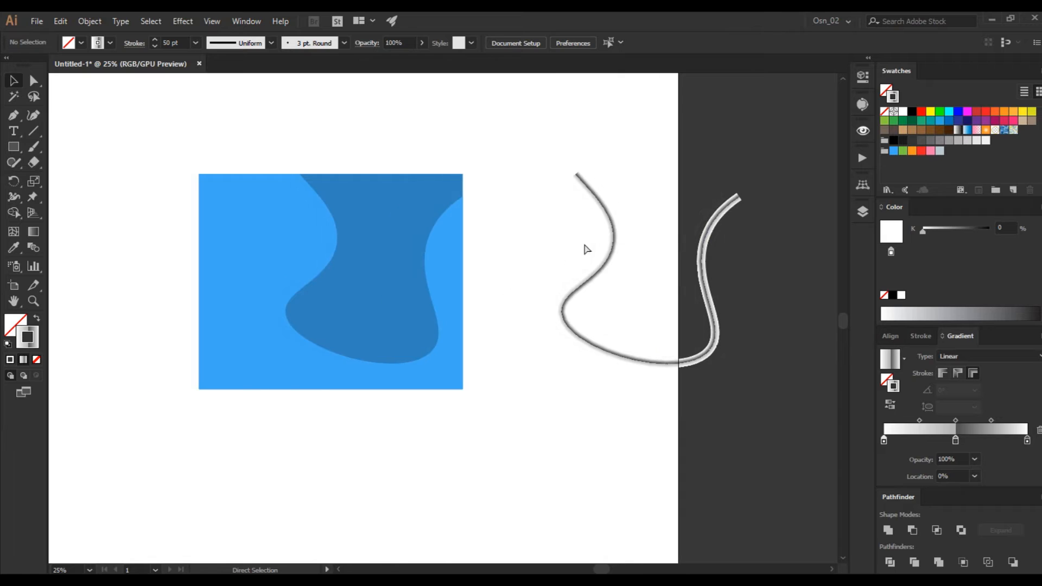
mouse_move(611, 228)
mouse_down()
mouse_move(331, 233)
mouse_move(335, 223)
mouse_up()
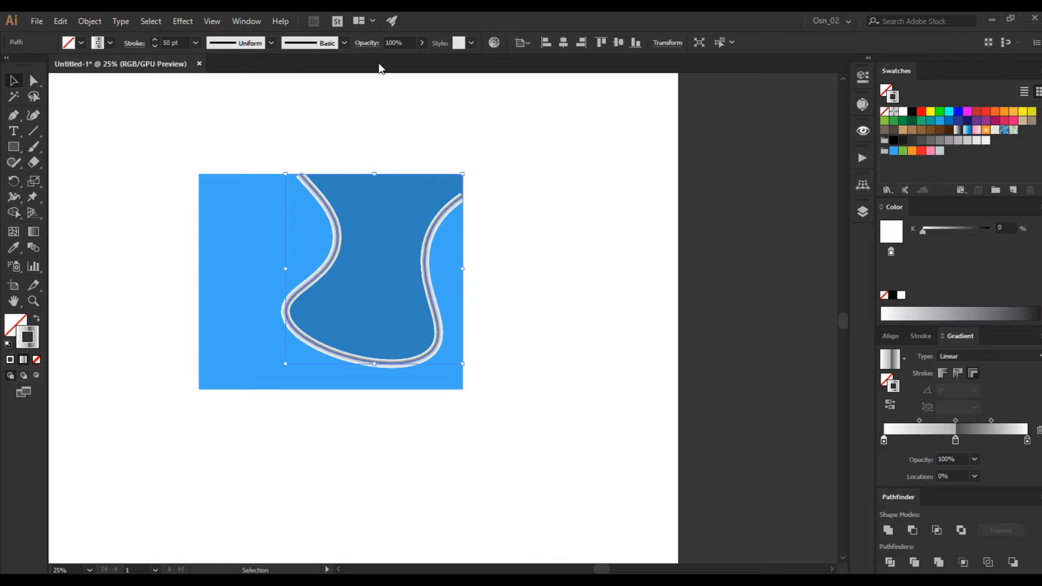
Set the curve's blending mode to Multiply.
click(367, 43)
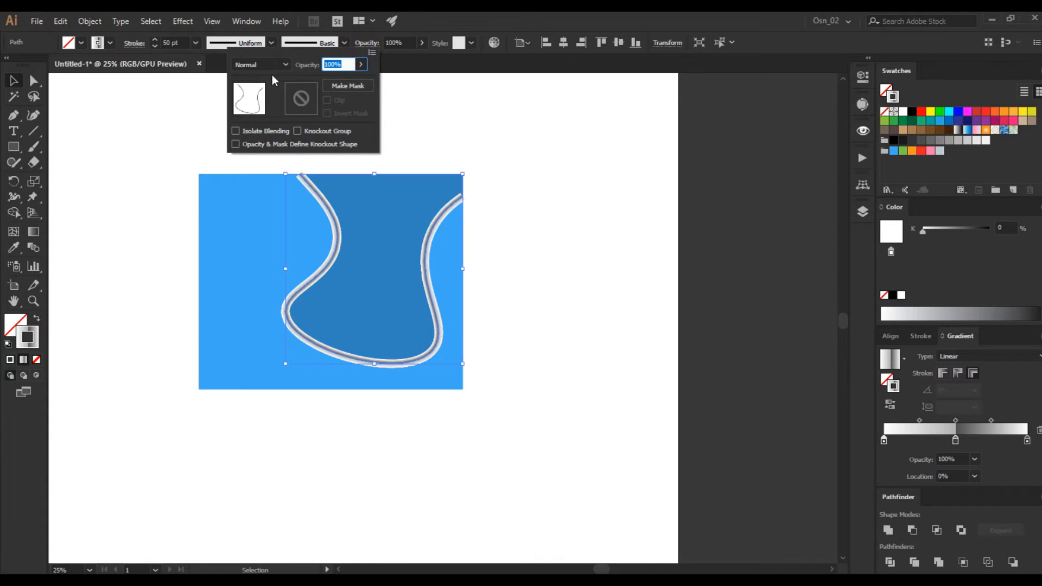
click(282, 63)
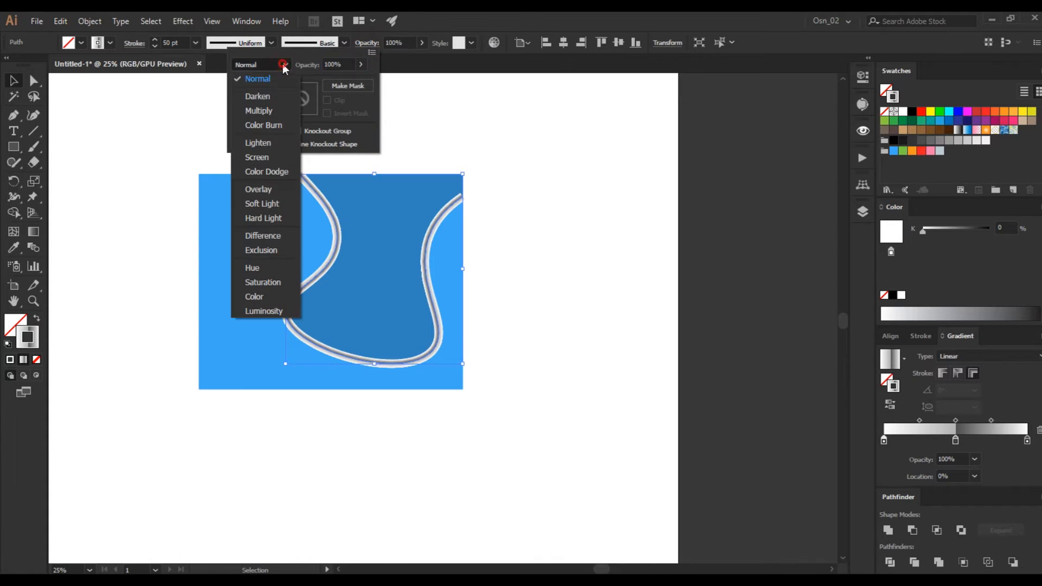
click(268, 111)
click(594, 293)
Bring the light blue cut-out shape to the front so it covers the outer half of the curve's stroke.
click(429, 388)
key(ctrl+shift+bracketright)
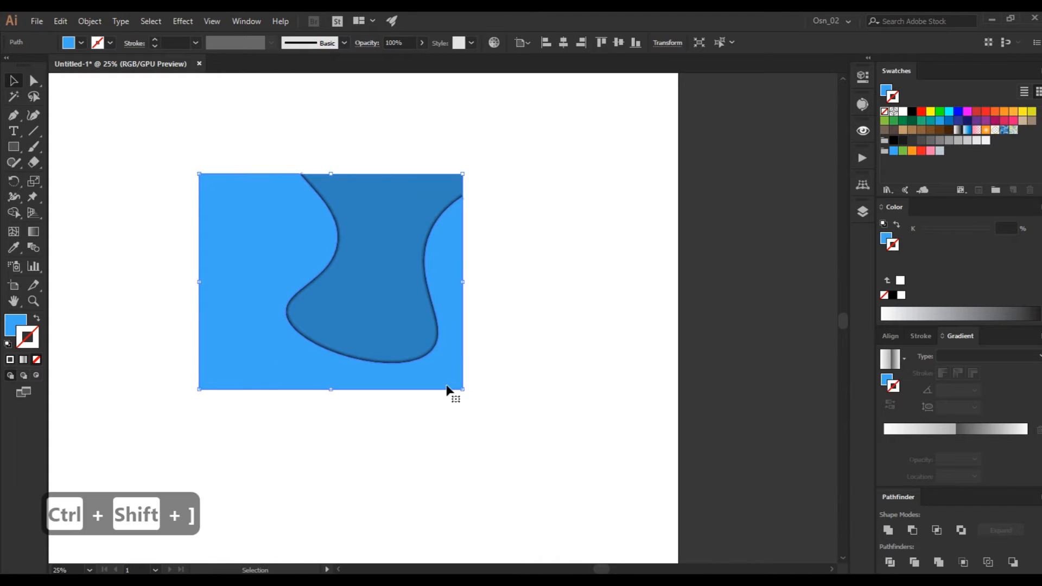
click(505, 321)
scroll(519, 312, left, 1)
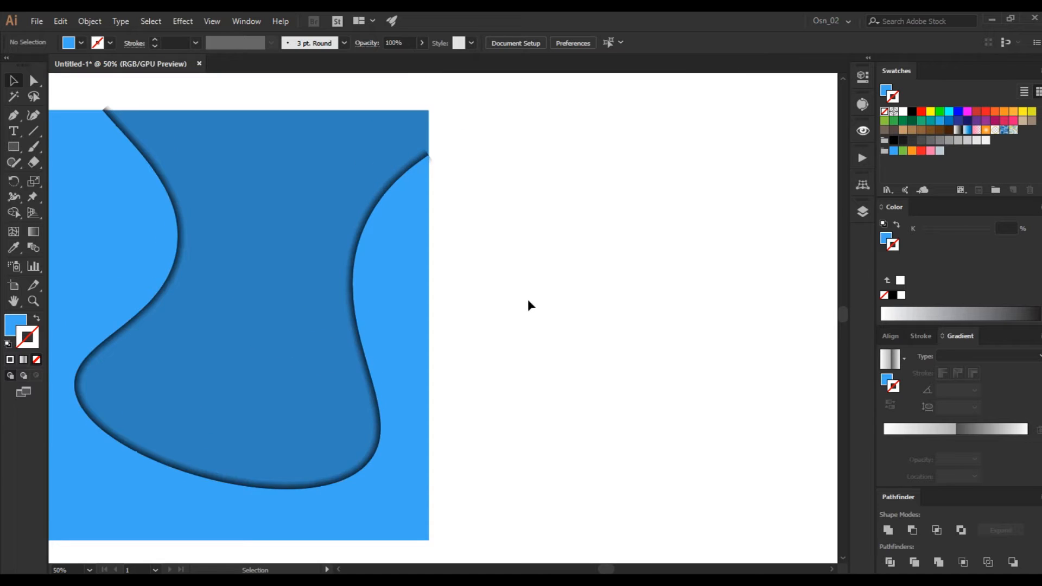
scroll(527, 301, left, 5)
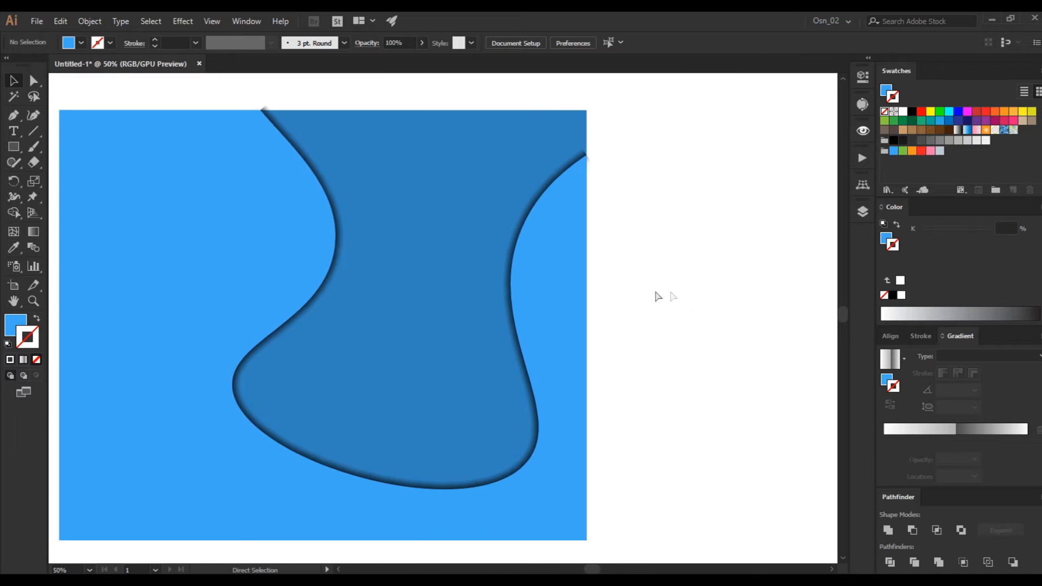
scroll(641, 297, left, 3)
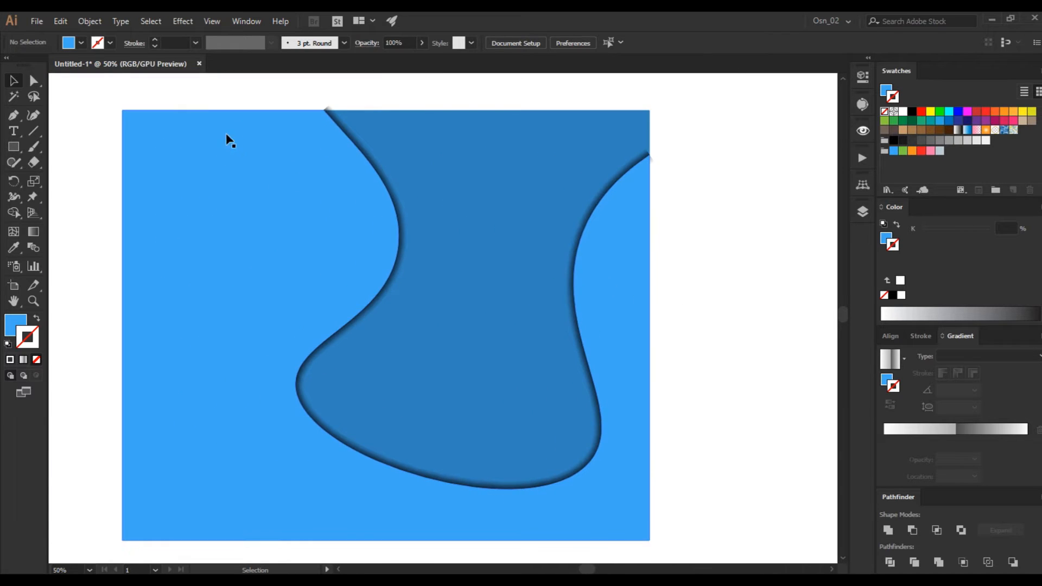
Duplicate the dark blue background rectangle in place and bring the copy to the front.
click(514, 173)
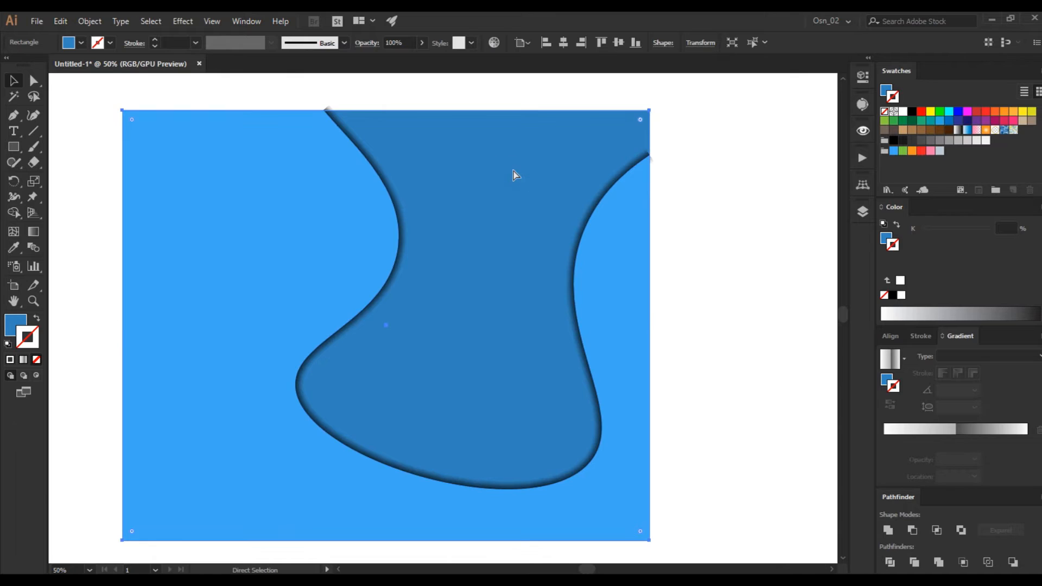
key(ctrl+c)
key(ctrl+f)
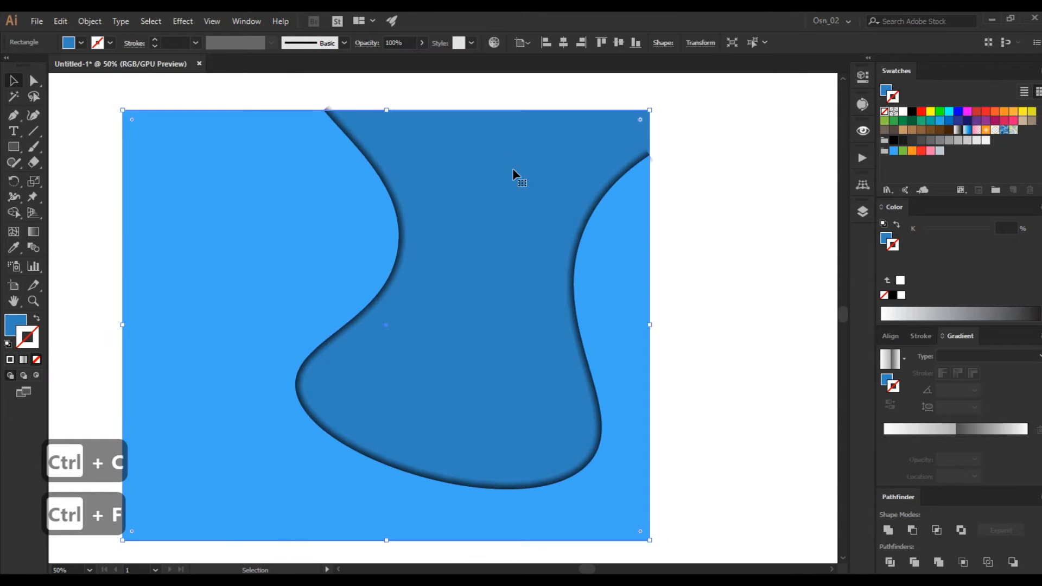
key(ctrl+shift+bracketright)
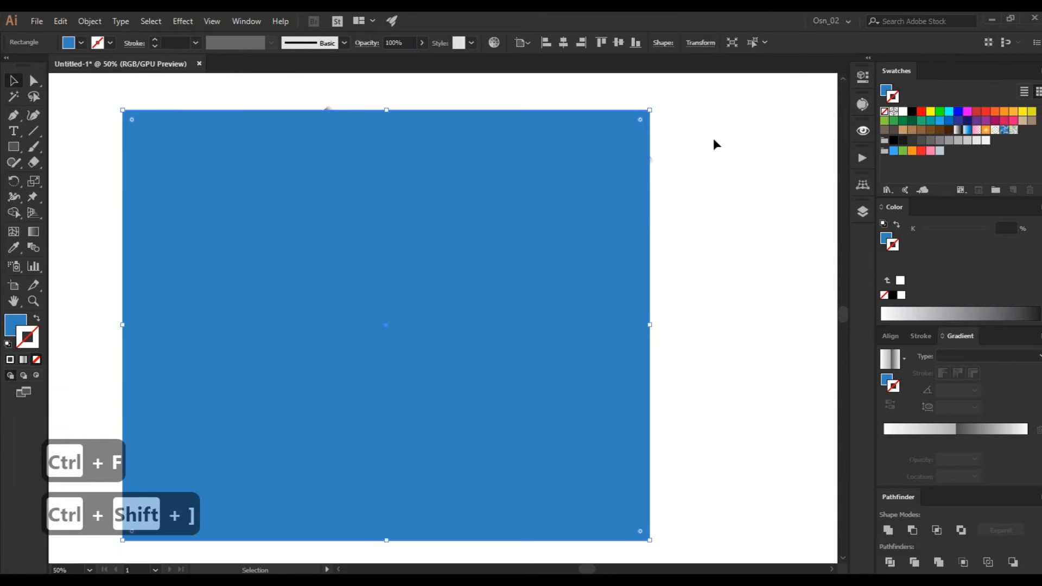
Make a clipping mask from the front rectangle copy and all the artwork beneath it.
drag(660, 105, 561, 235)
right_click(519, 232)
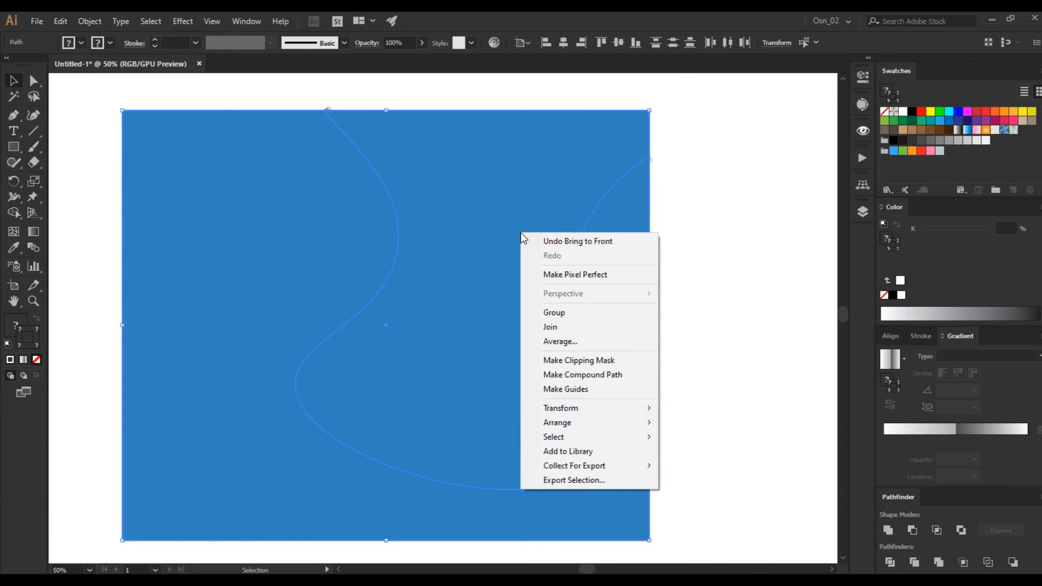
click(609, 359)
click(707, 265)
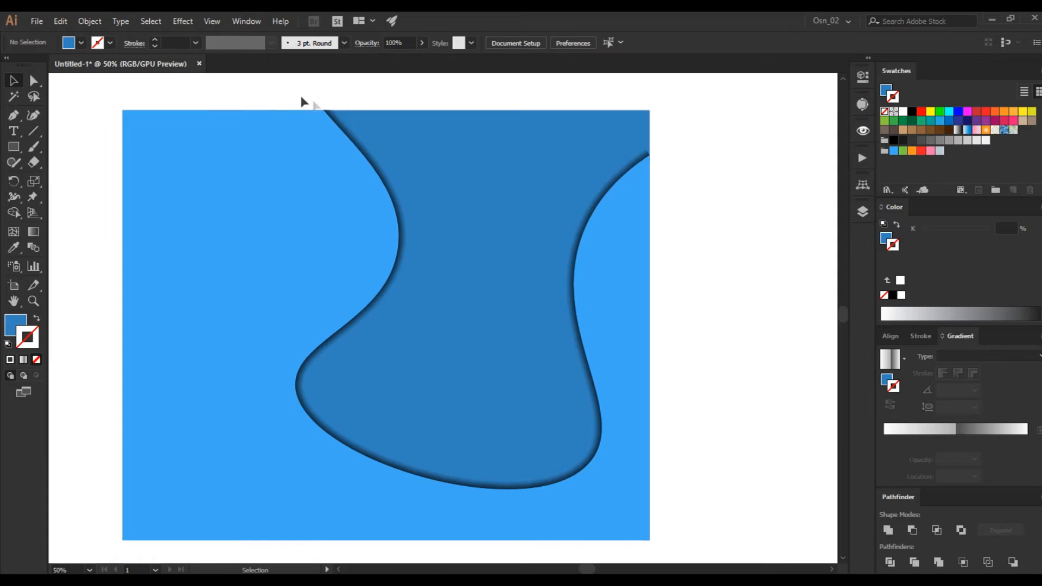
click(748, 231)
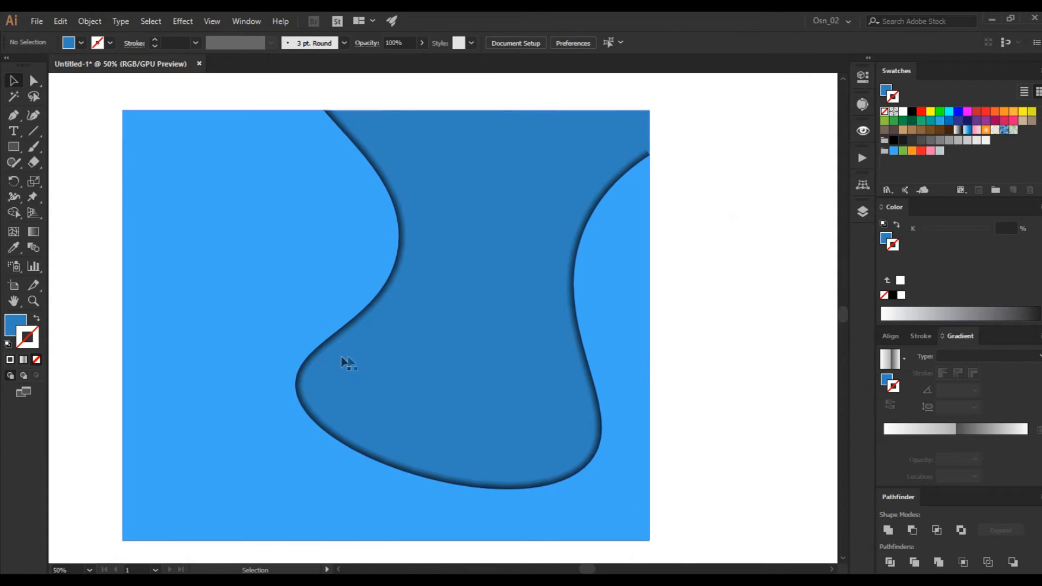
Isolate the clip group and widen the shadow curve's stroke along the cut-out's bottom edge to about 167 px with the Width tool.
click(365, 454)
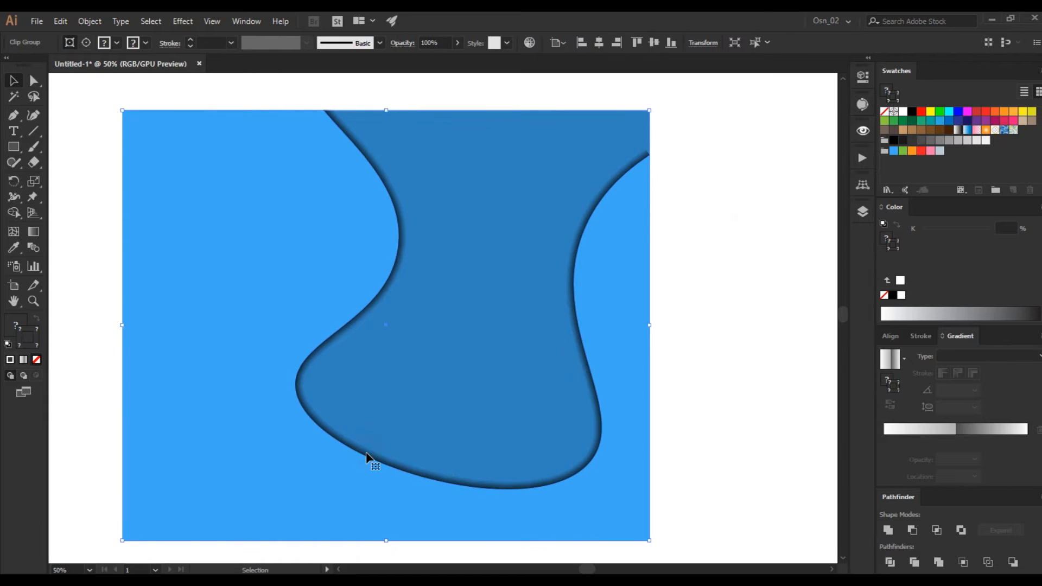
scroll(372, 429, down, 2)
scroll(377, 392, left, 1)
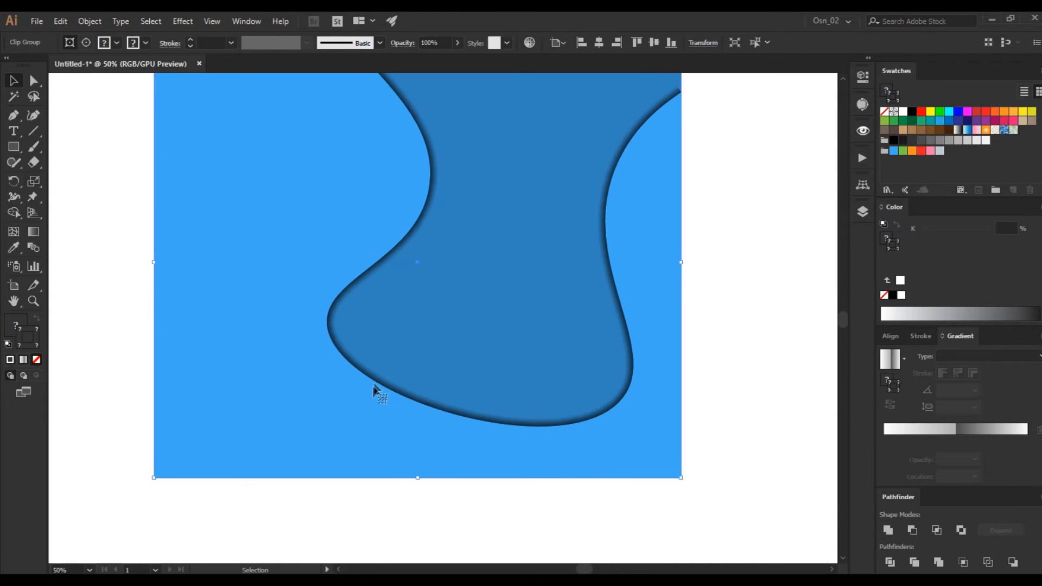
double_click(379, 379)
click(374, 380)
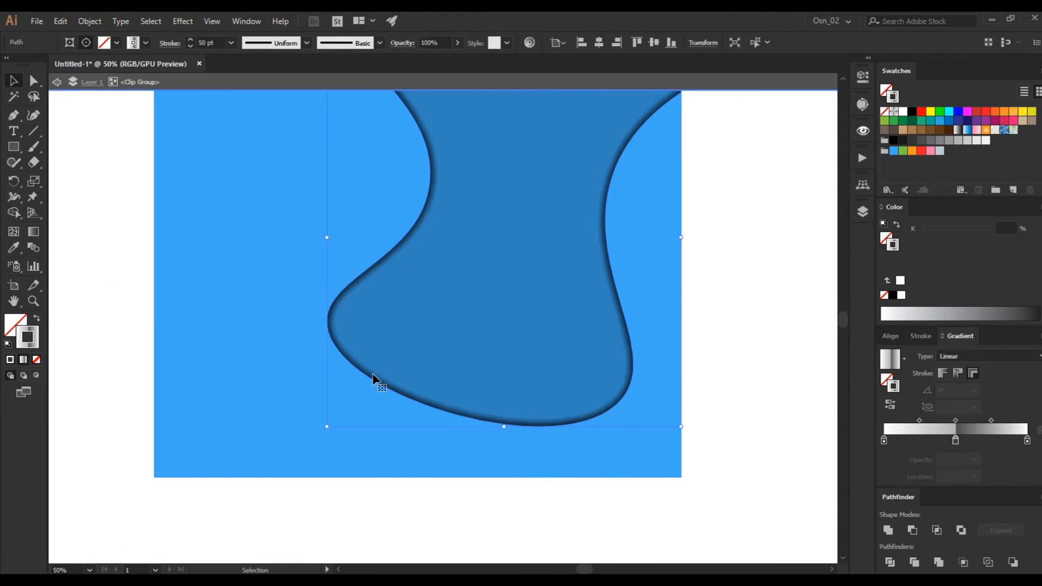
click(14, 199)
scroll(442, 411, up, 1)
drag(455, 416, 467, 383)
Narrow the shadow stroke at the cut-out's left inward bend and, to about 38 px, at its right inward bend.
scroll(453, 229, up, 5)
drag(429, 251, 415, 252)
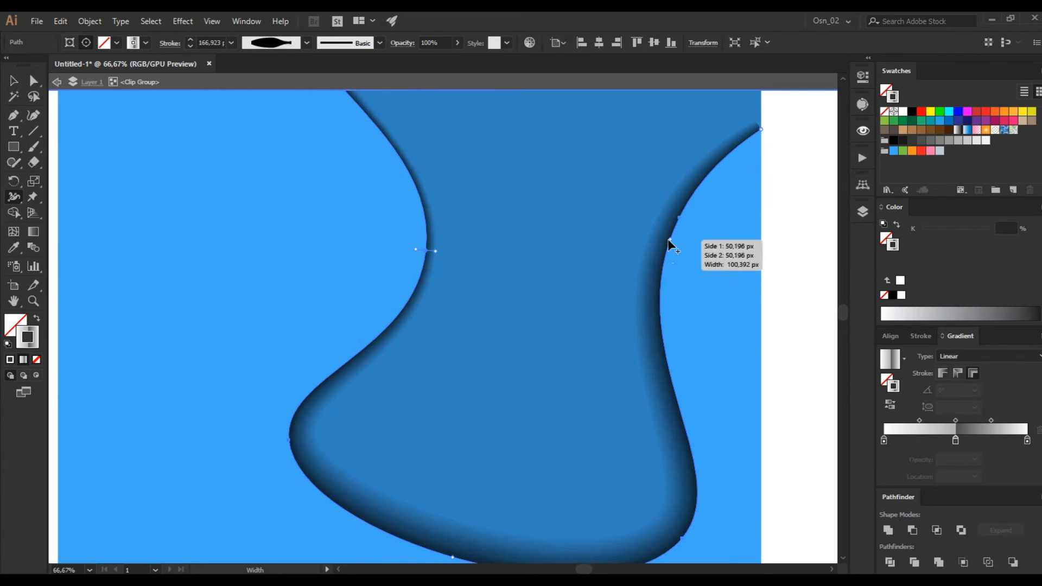
drag(673, 240, 676, 242)
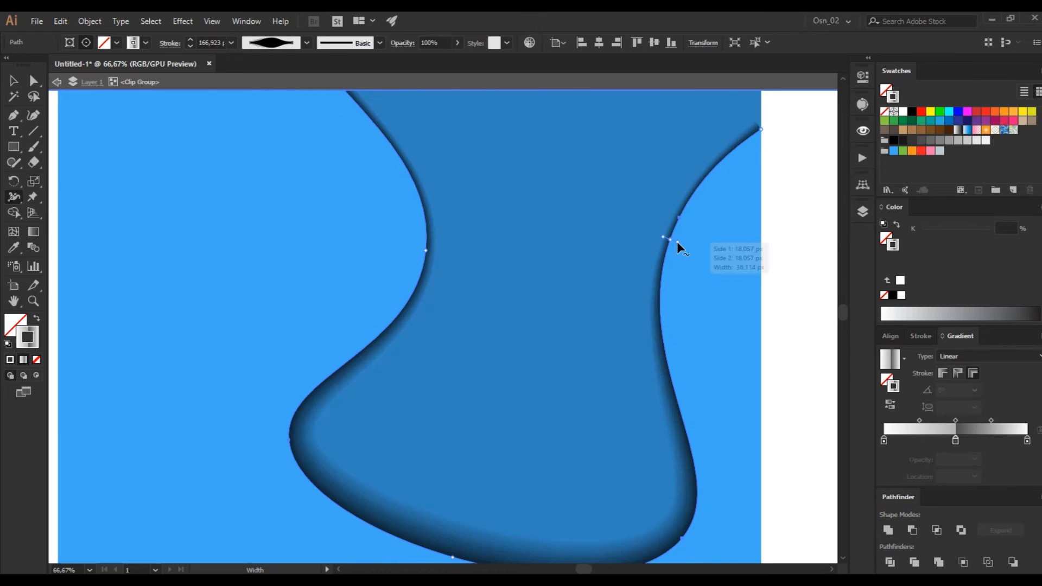
Widen the shadow stroke at its right end and, to about 184 px, at its upper-left end, and leave the clip group.
scroll(786, 157, up, 2)
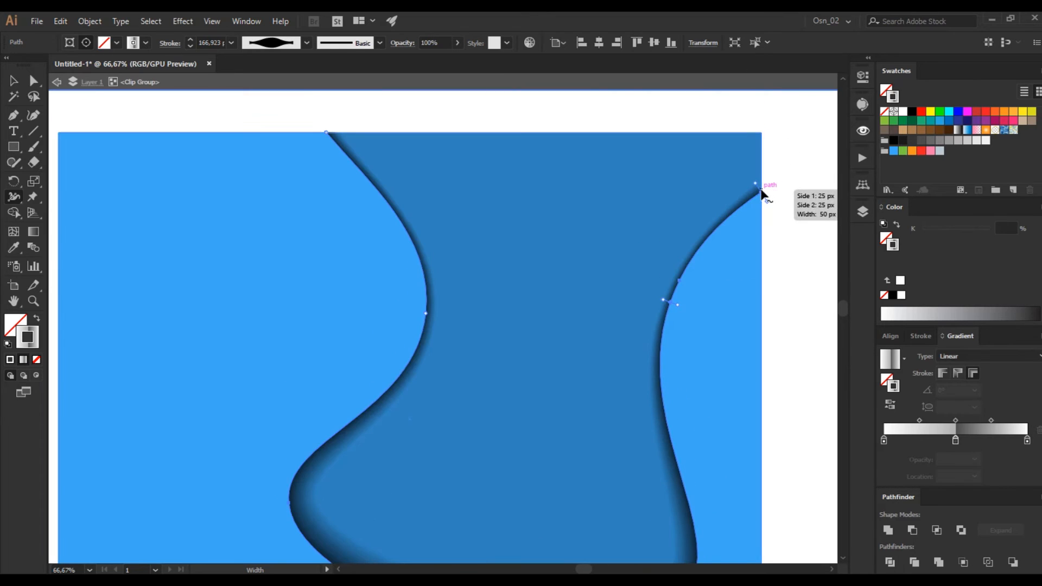
mouse_move(756, 182)
mouse_down()
mouse_move(751, 170)
mouse_move(757, 185)
mouse_up()
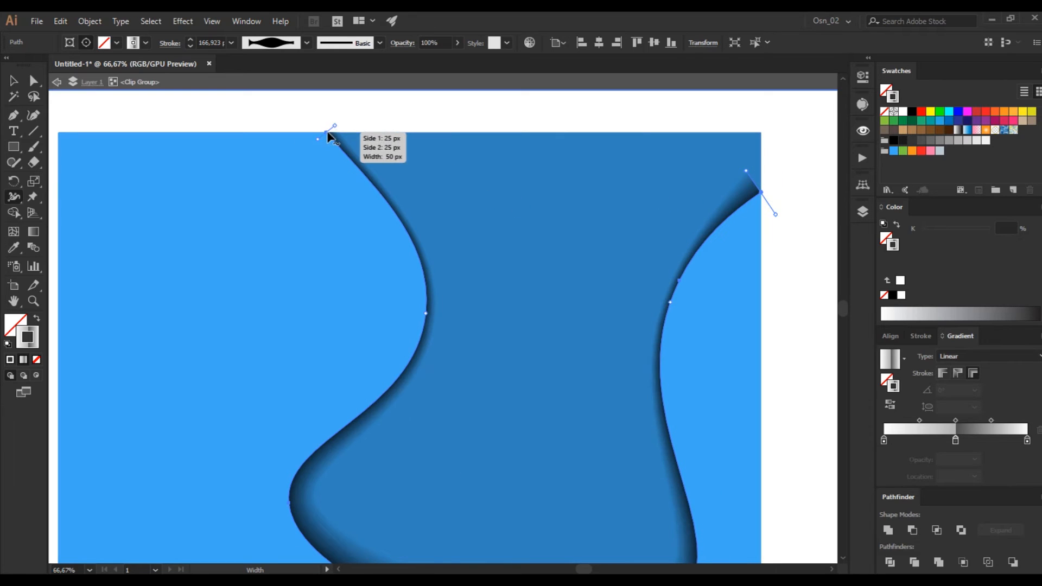
drag(331, 132, 359, 107)
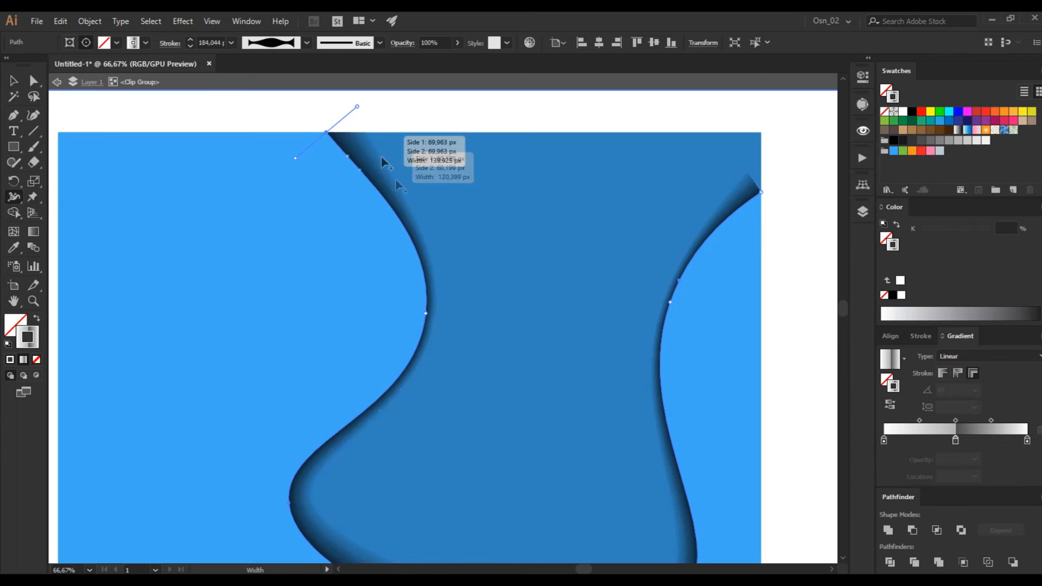
scroll(432, 247, down, 3)
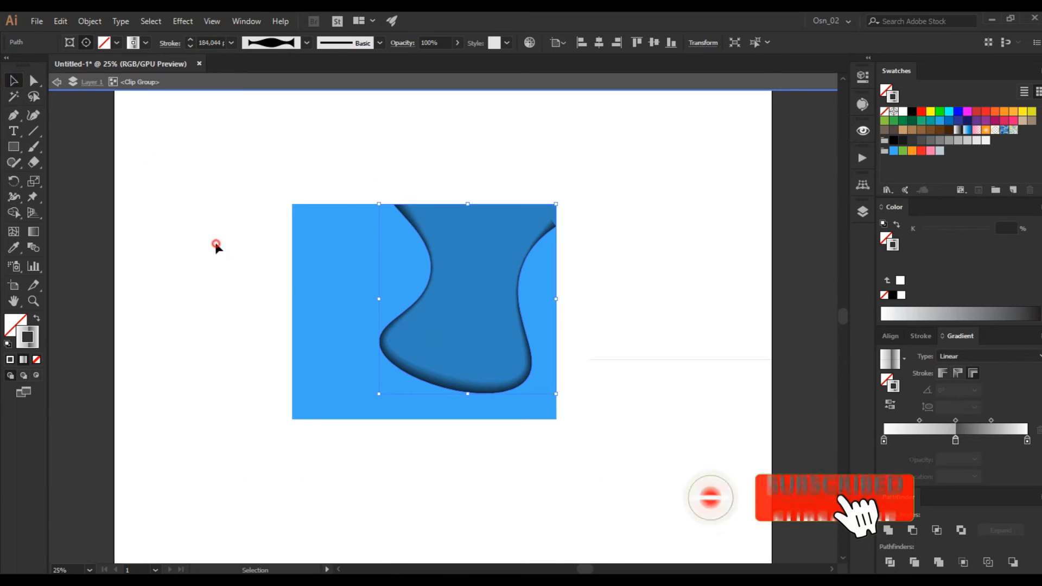
click(196, 244)
double_click(84, 253)
scroll(174, 255, down, 1)
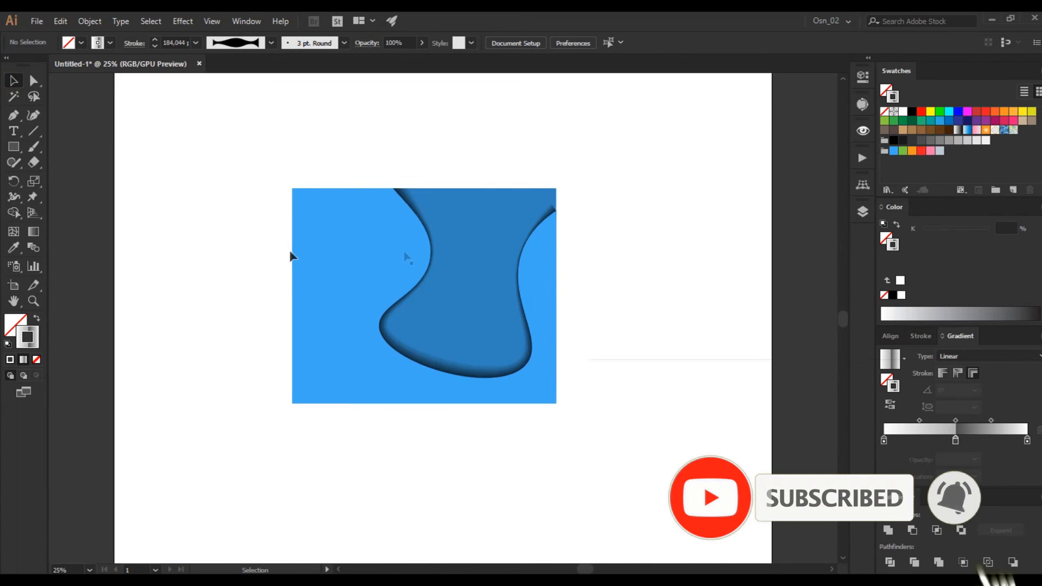
Isolate the clip group again for editing close up at the shadow's right end.
click(556, 212)
scroll(556, 213, up, 3)
scroll(557, 288, up, 6)
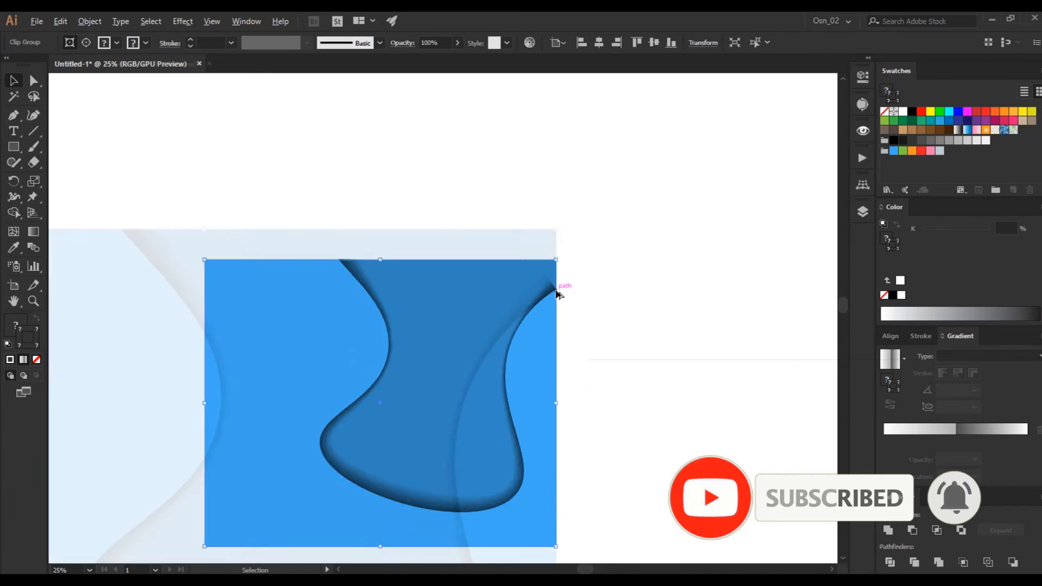
double_click(516, 310)
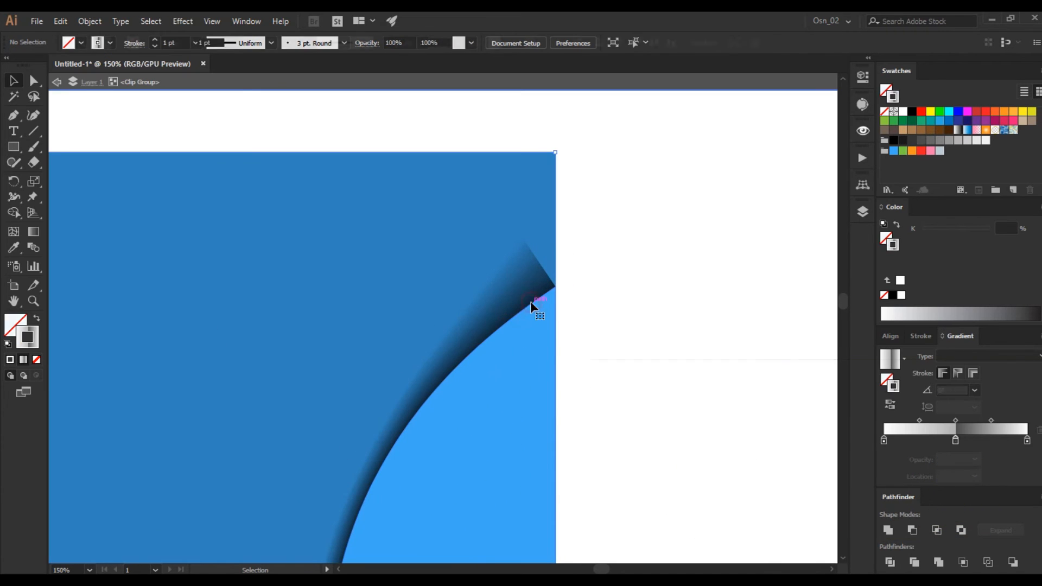
click(535, 303)
click(34, 80)
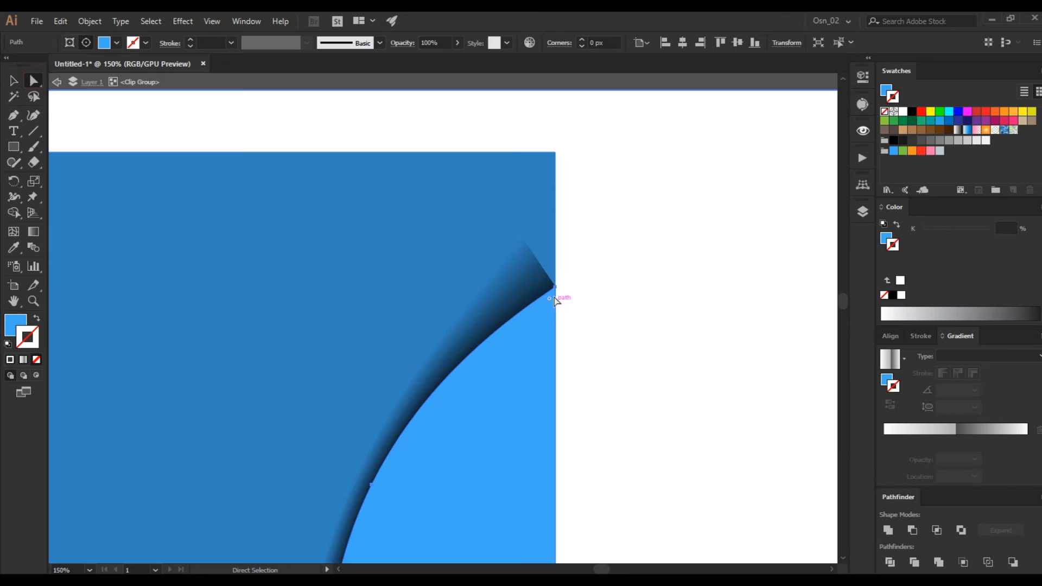
click(555, 286)
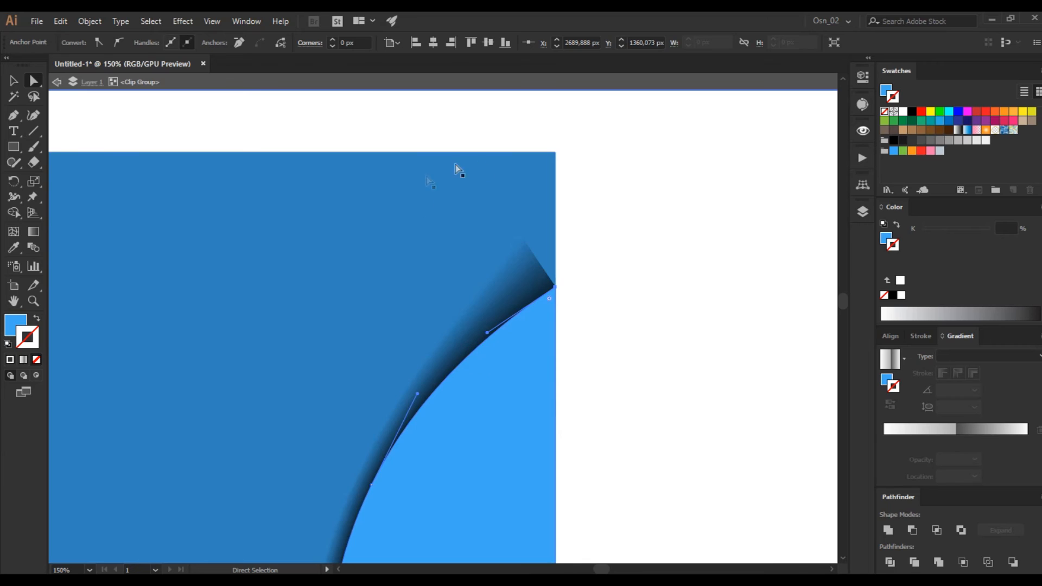
click(618, 194)
key(v)
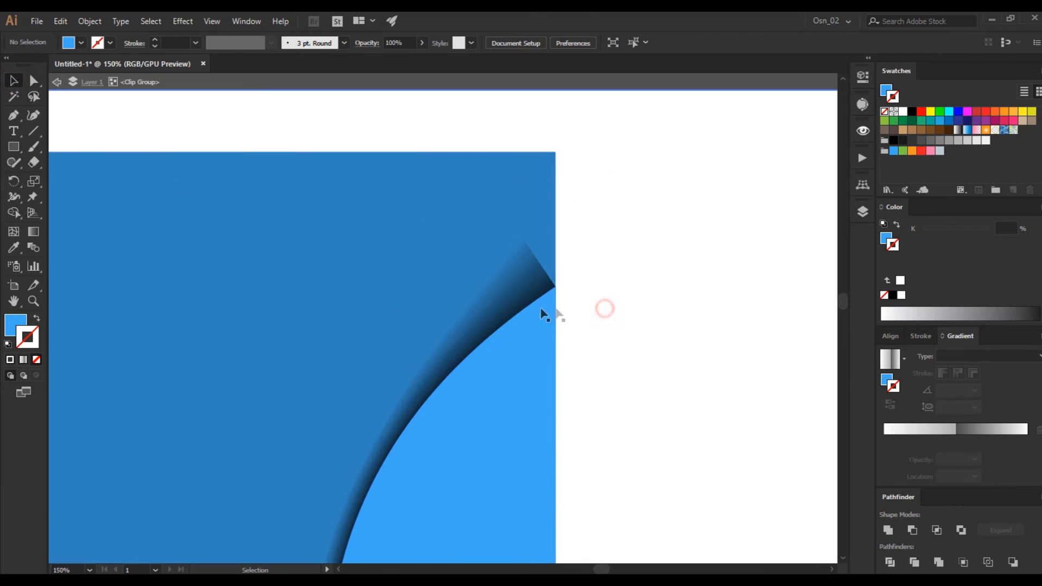
click(520, 317)
scroll(520, 317, down, 3)
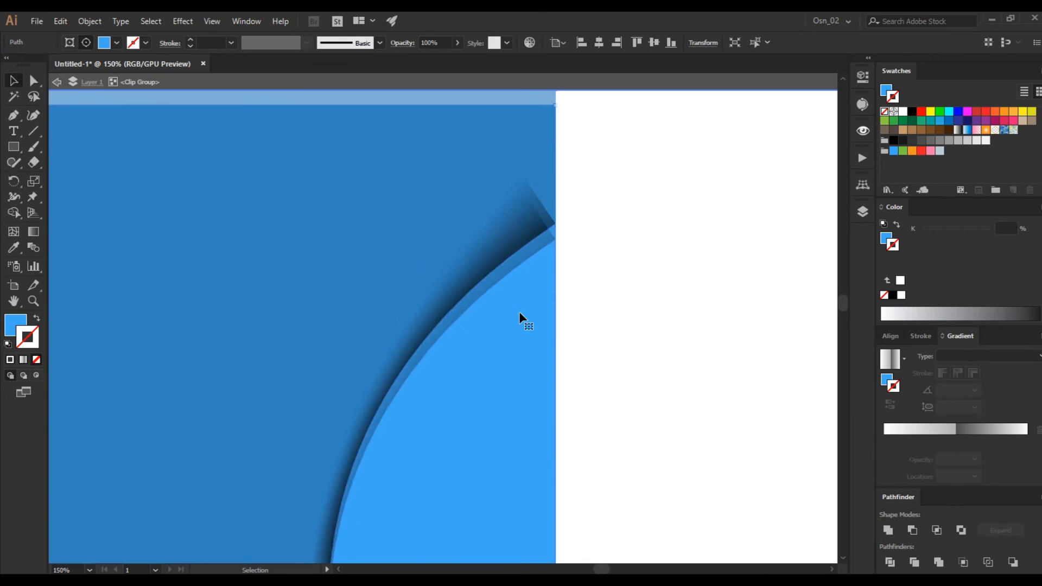
Extend the shadow curve's right end anchor beyond the rectangle's right edge and adjust its handle to follow the cut-out's edge.
click(414, 326)
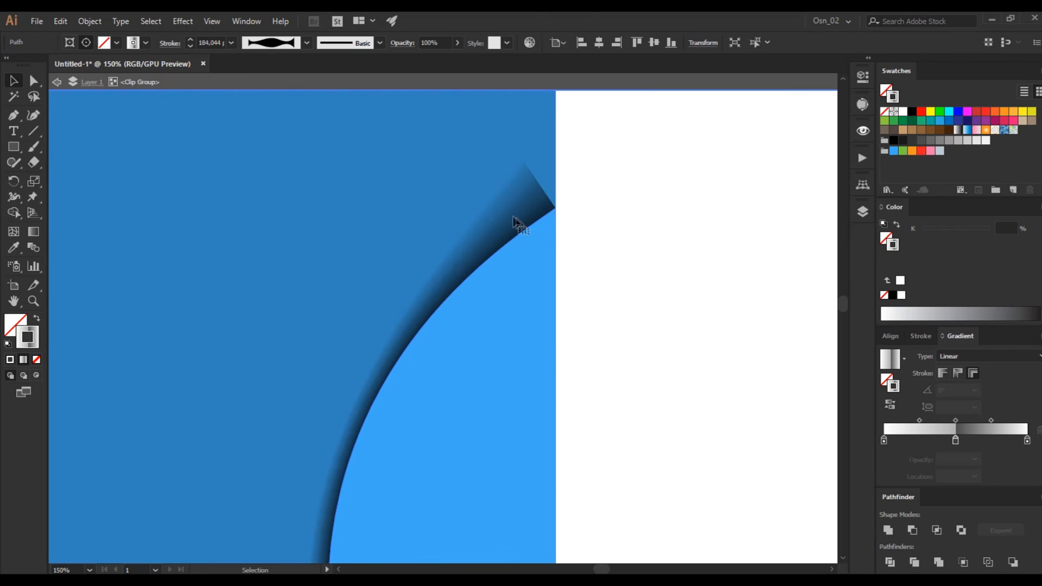
scroll(516, 220, up, 1)
click(15, 115)
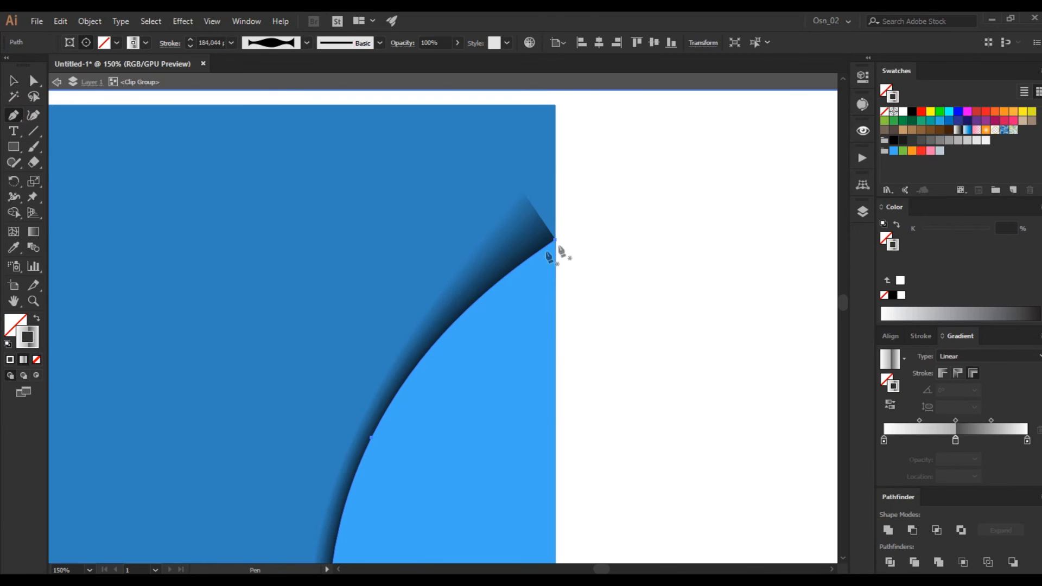
click(33, 80)
click(557, 244)
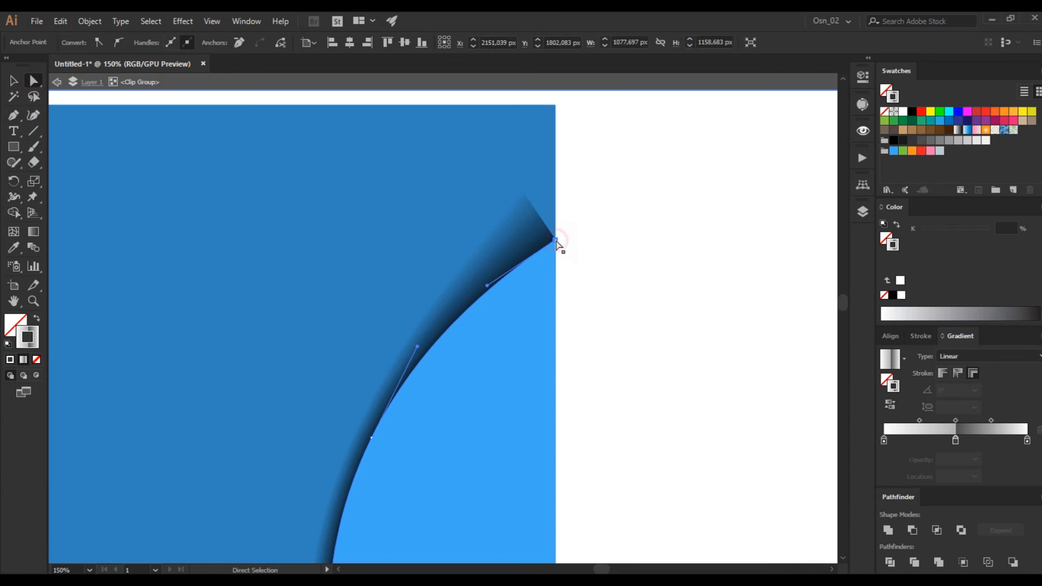
drag(556, 245, 614, 200)
drag(546, 249, 483, 290)
click(628, 318)
key(v)
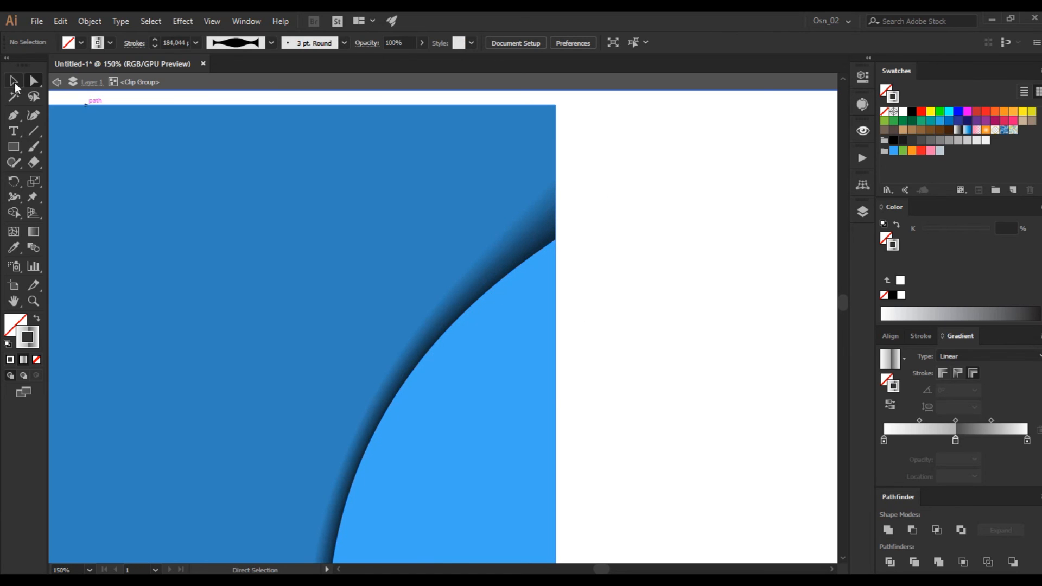
key(ctrl+minus)
key(ctrl+minus)
key(ctrl+minus)
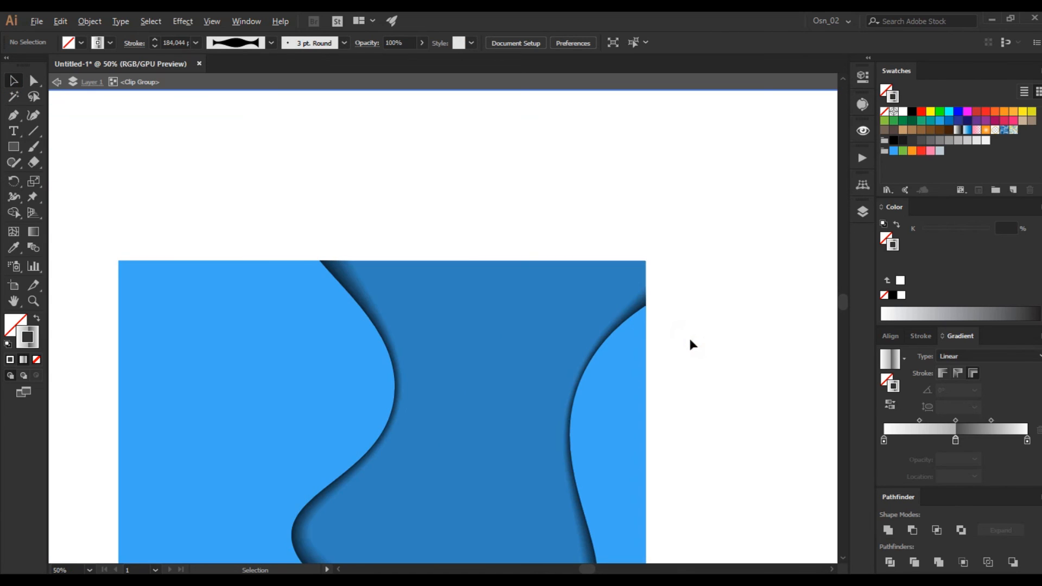
scroll(369, 207, down, 5)
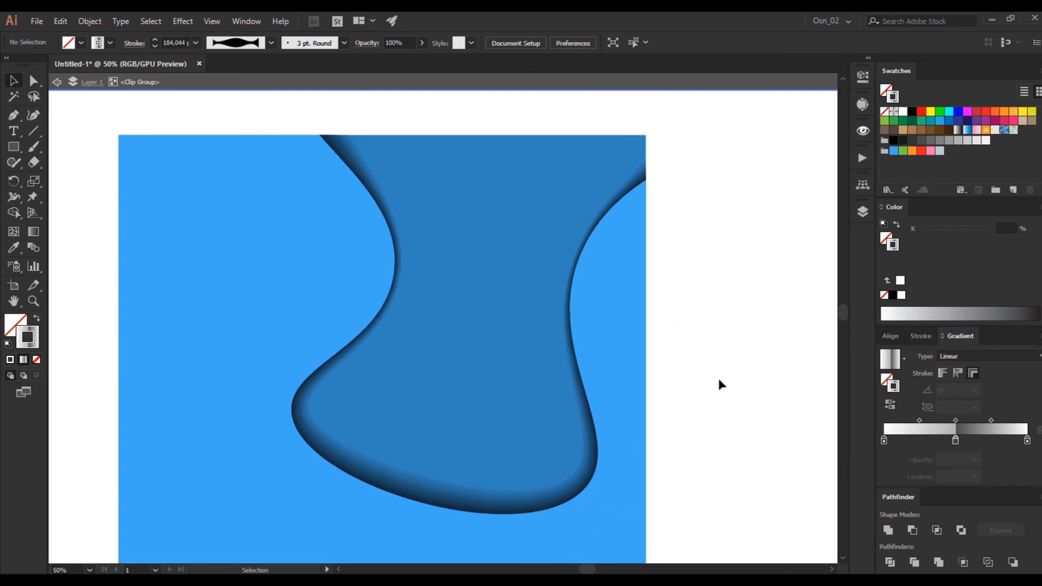
scroll(721, 383, down, 1)
scroll(721, 384, left, 1)
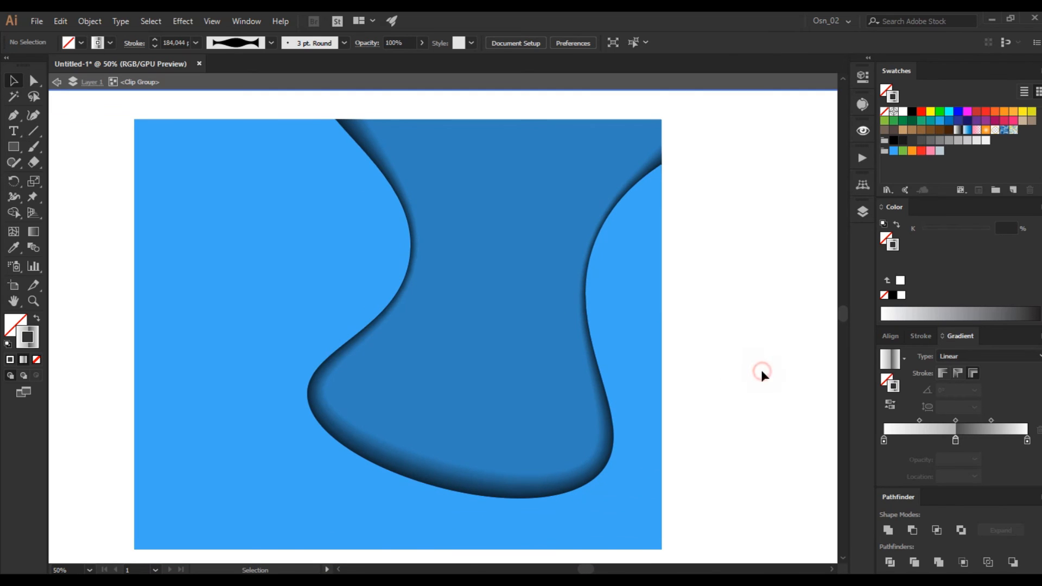